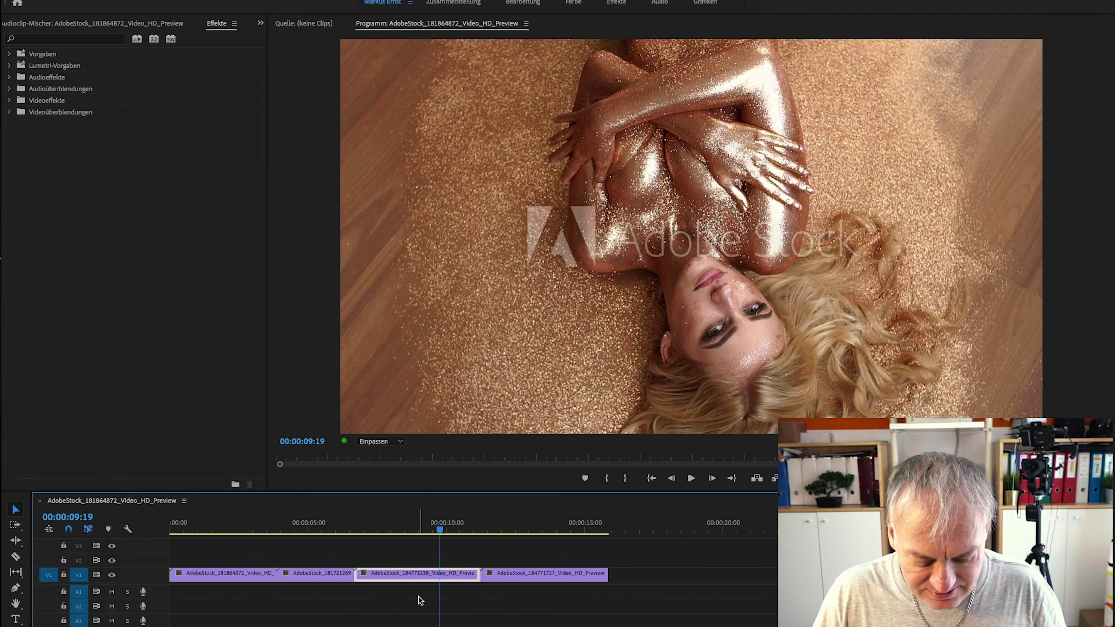
- Duplicate the third V1 clip onto V2, apply Relief to the copy, and save
left_click_drag(416, 580, 420, 563)
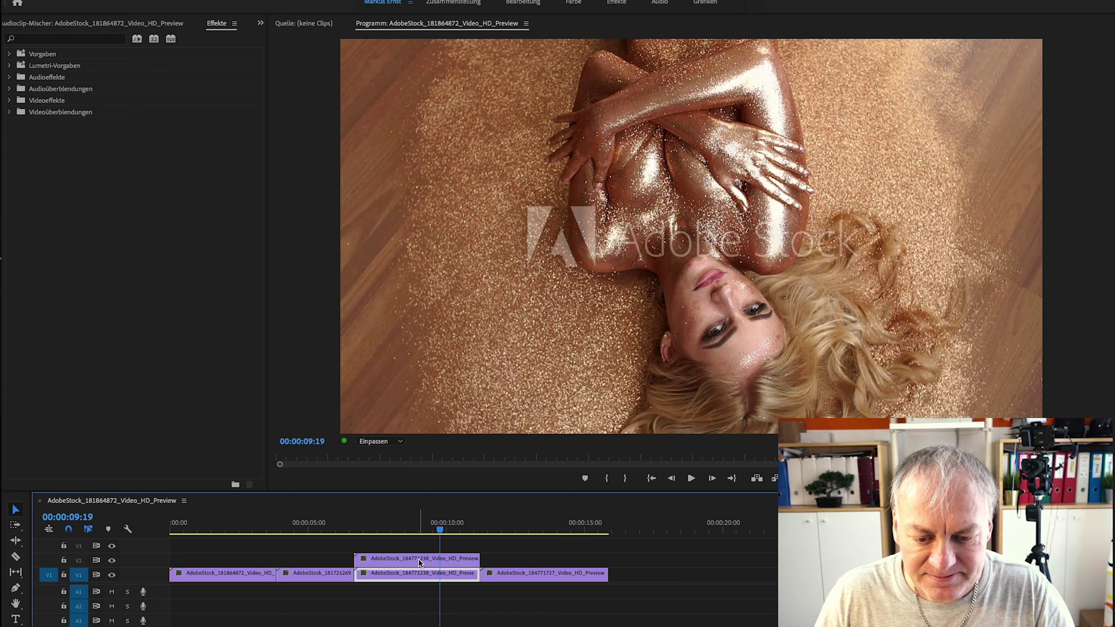
left_click(419, 562)
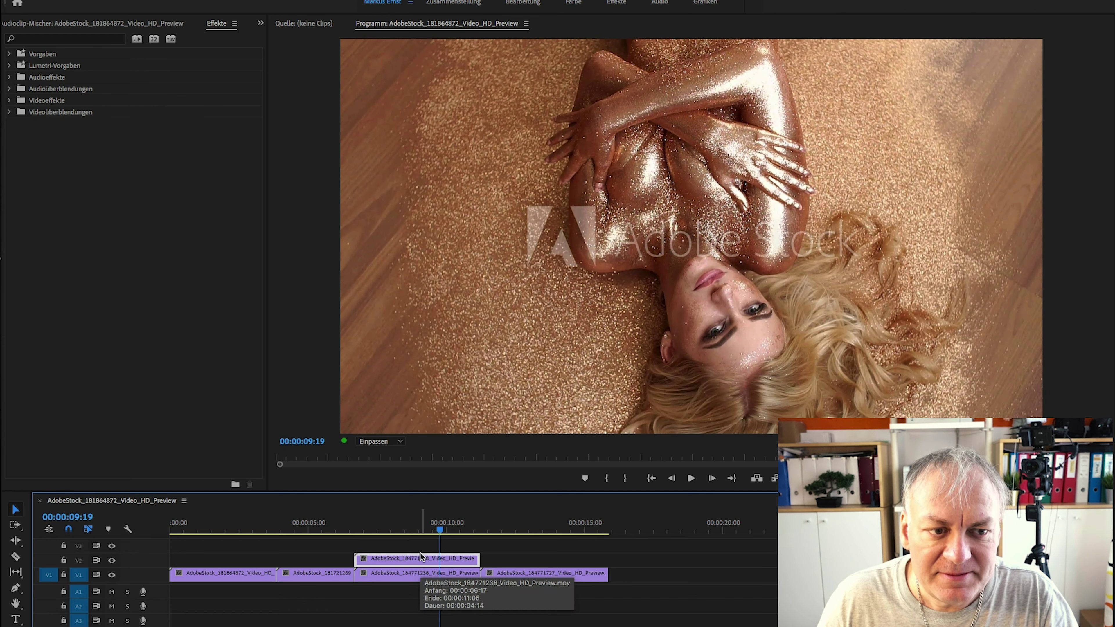
left_click(48, 40)
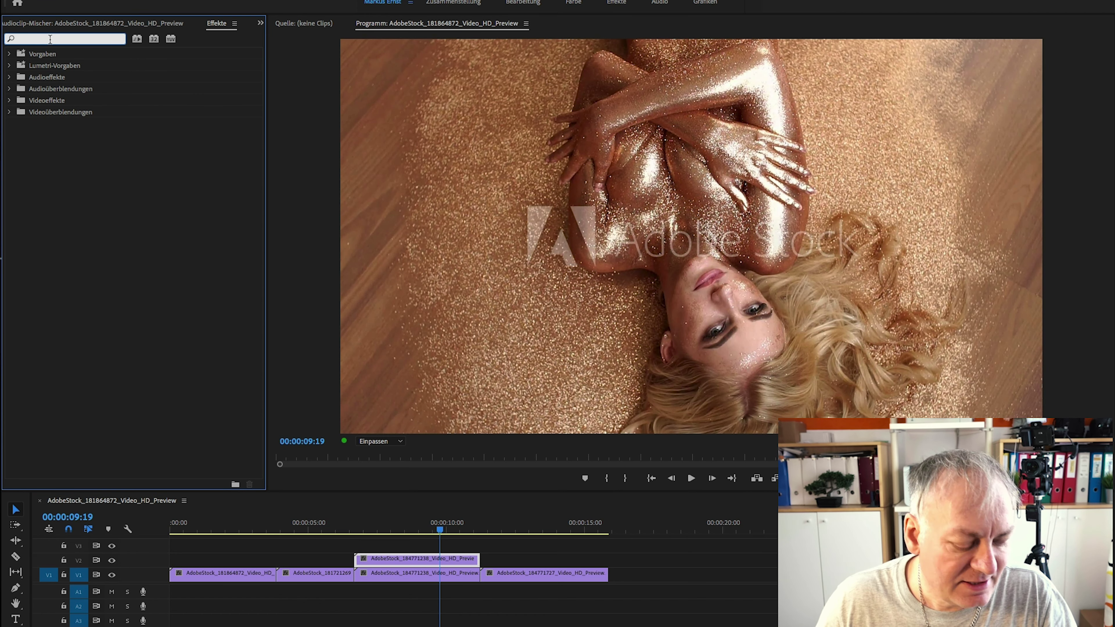
type("relief")
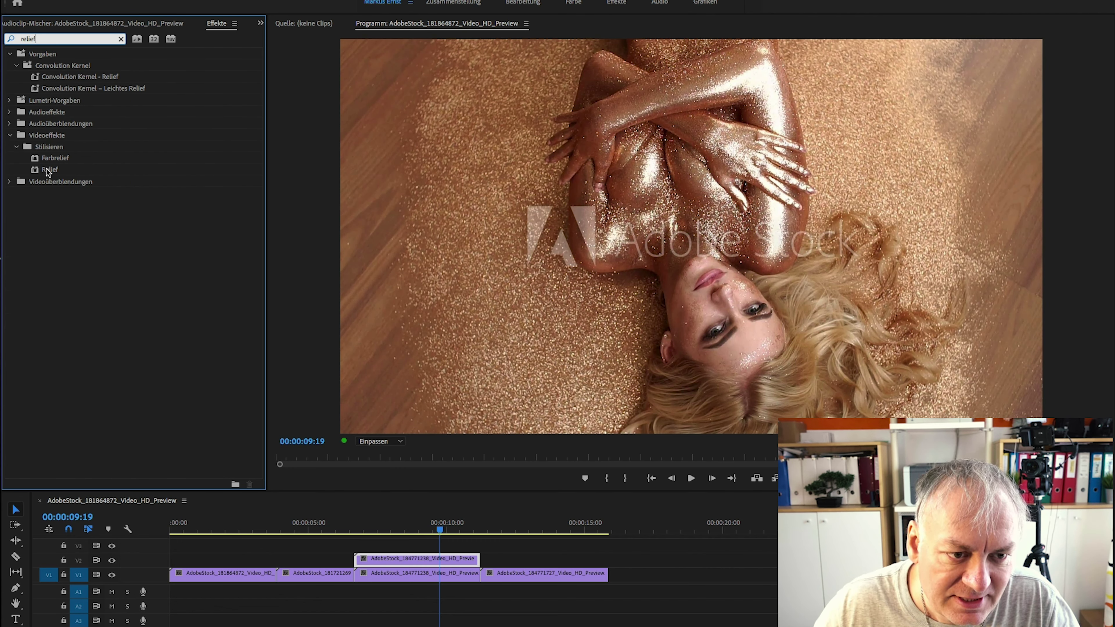
left_click_drag(47, 171, 184, 231)
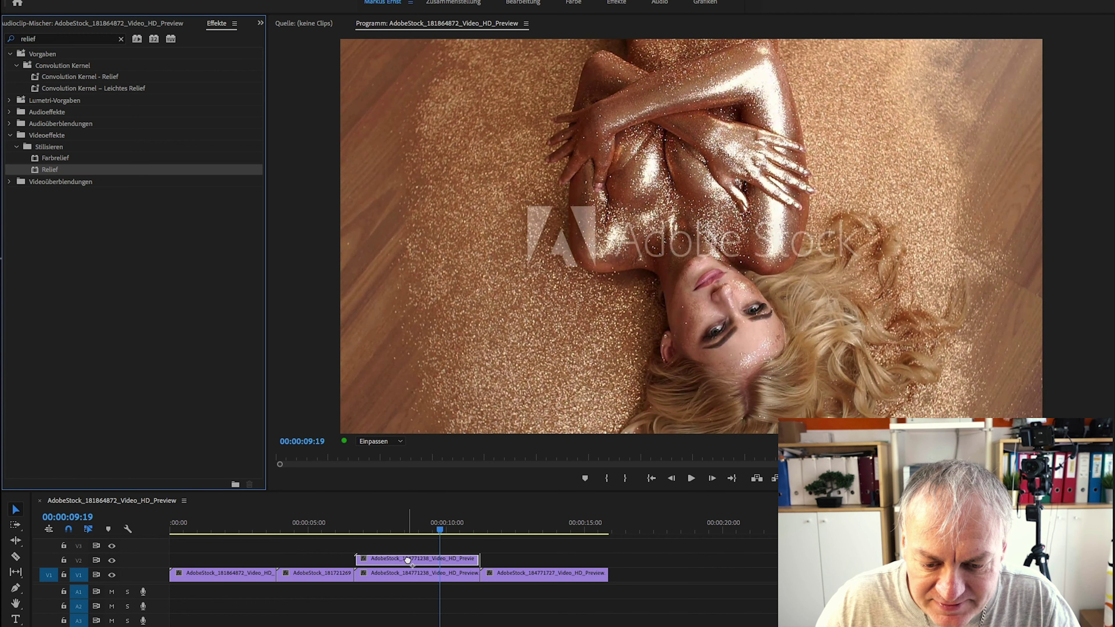
left_click_drag(373, 511, 408, 562)
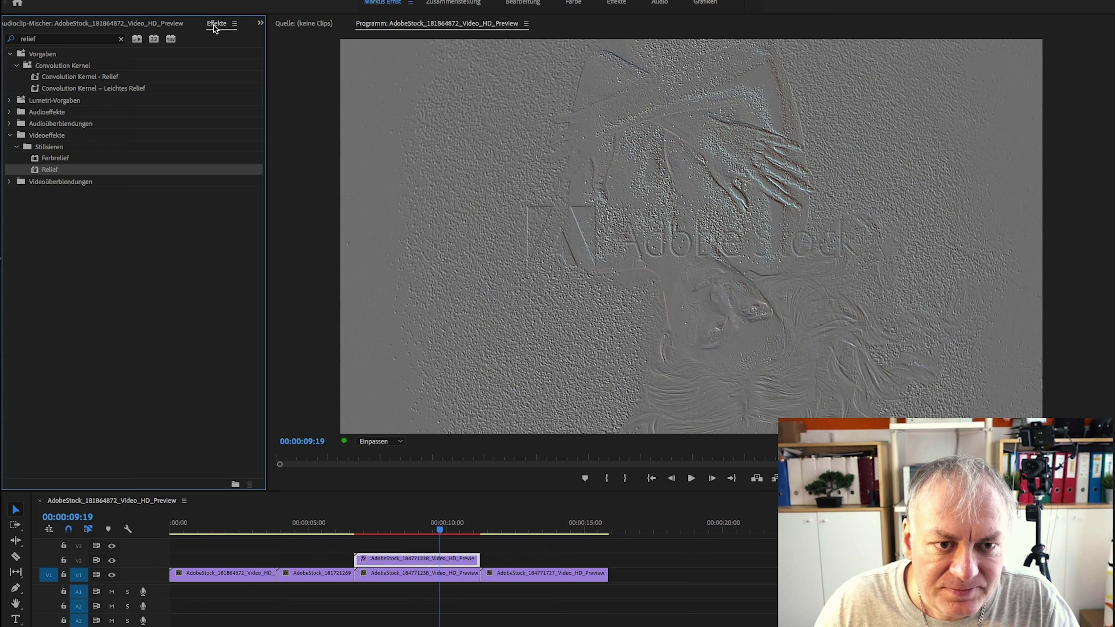
key("ctrl+s")
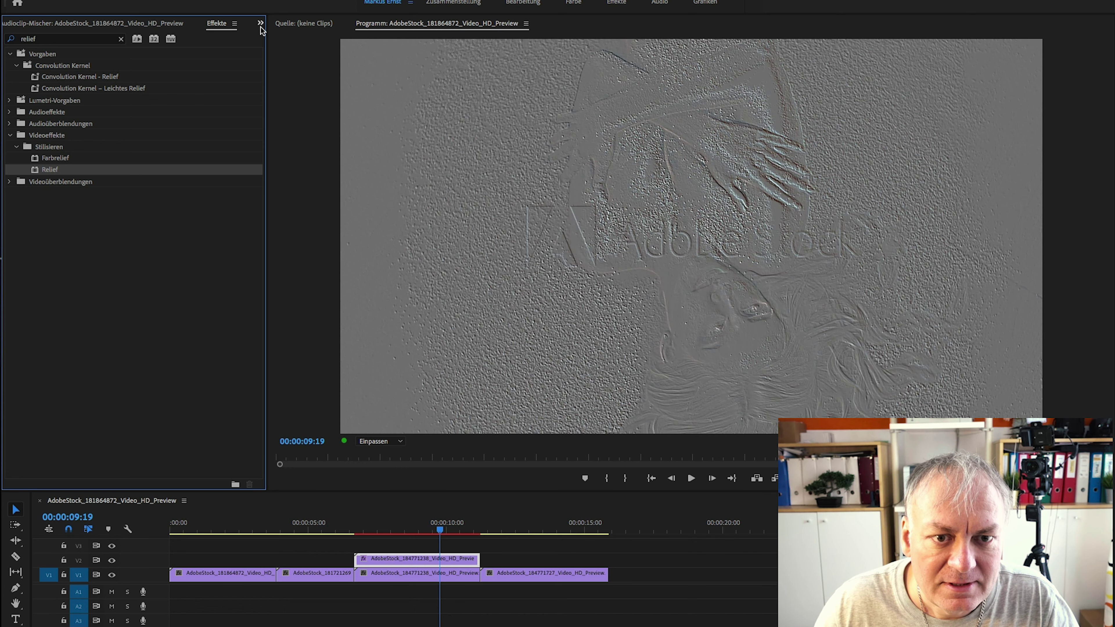
- Set the copy's Relief to 43° direction, 11.30 strength, 109 contrast and 3% original mix
left_click(261, 24)
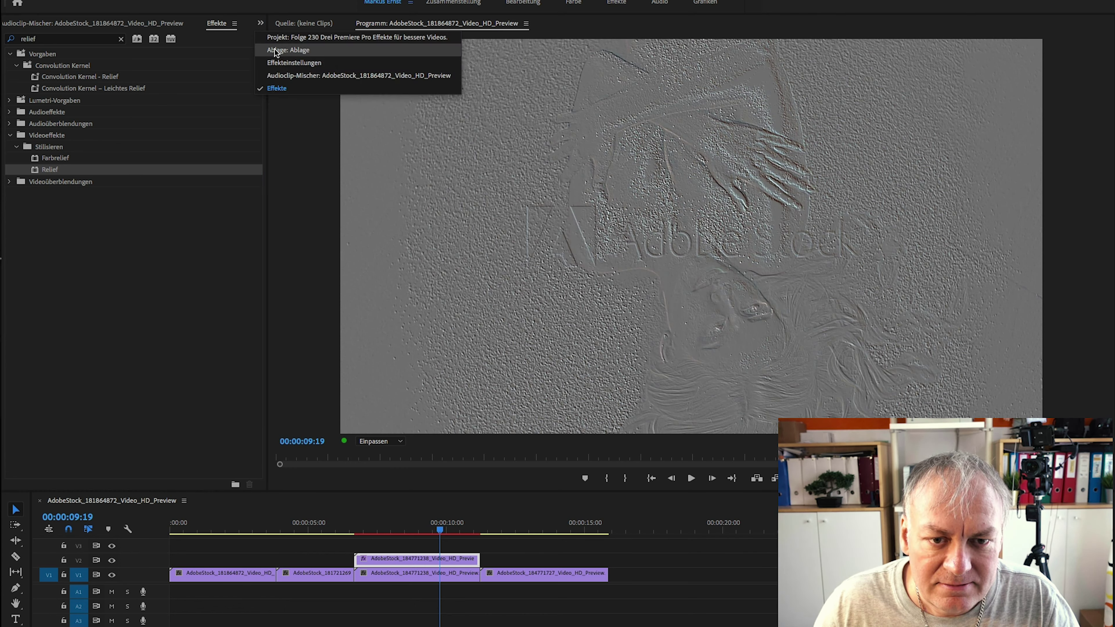
left_click(280, 64)
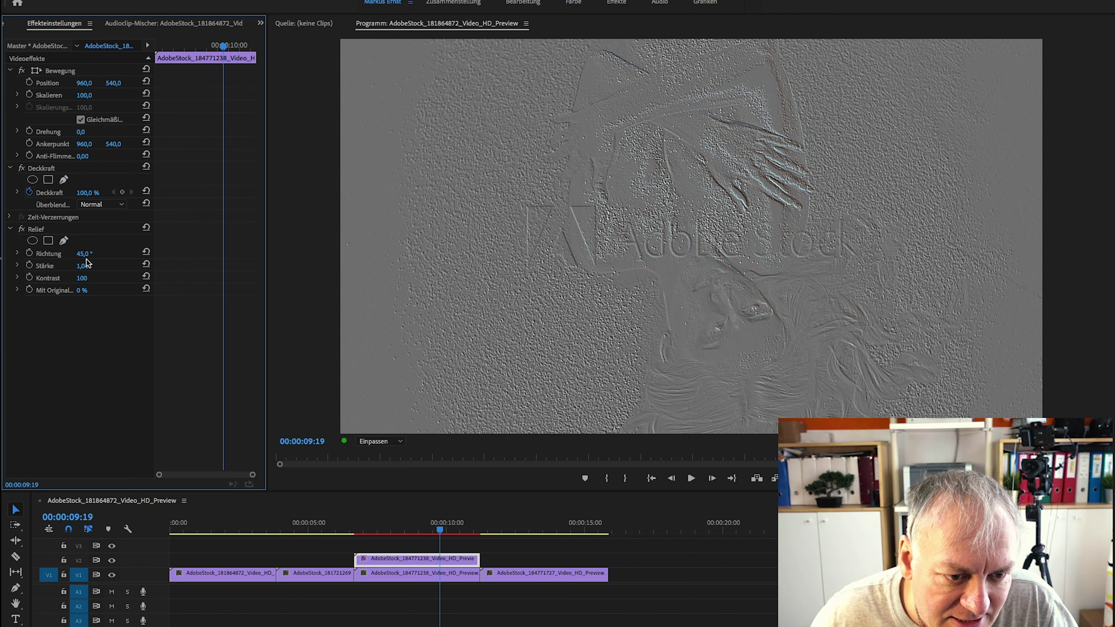
mouse_move(84, 254)
left_mouse_down()
mouse_move(72, 253)
mouse_move(108, 266)
left_mouse_up()
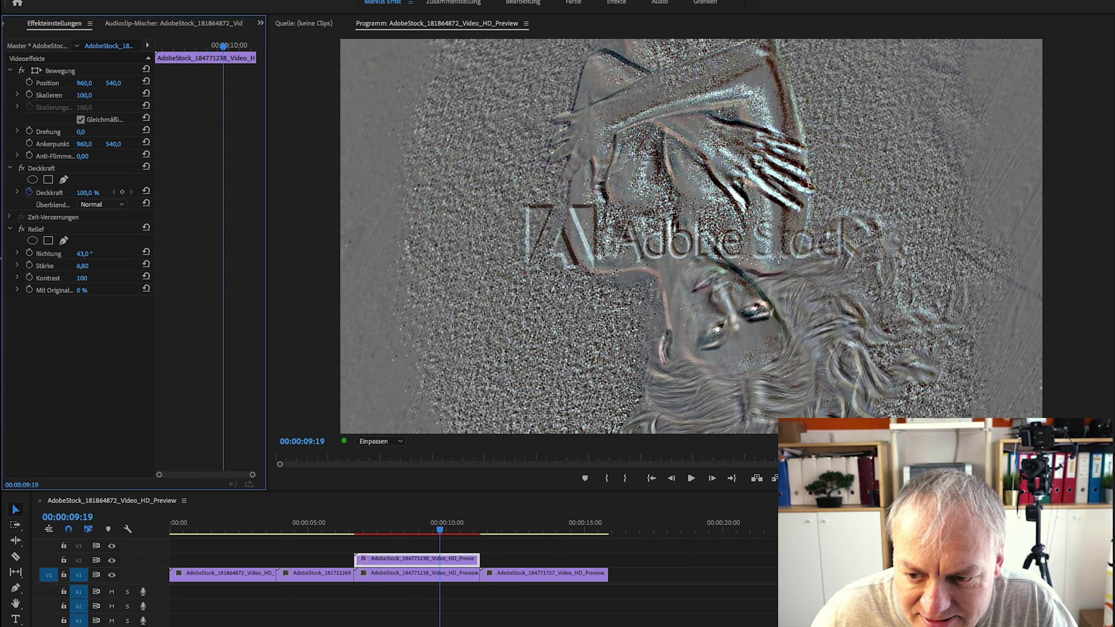
left_click_drag(110, 266, 112, 265)
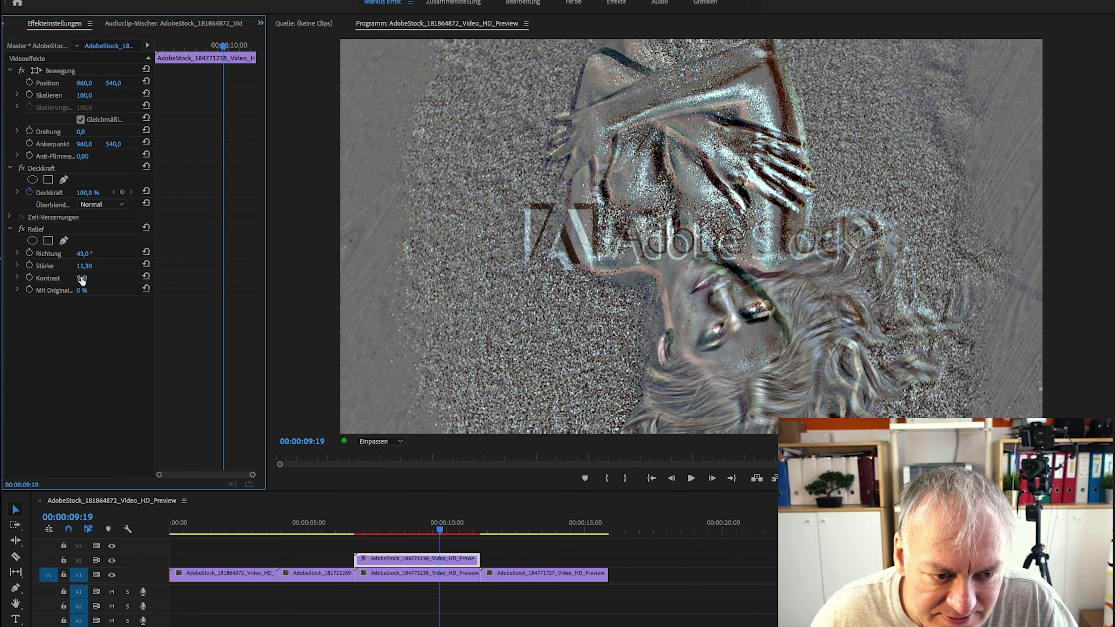
mouse_move(81, 278)
left_mouse_down()
mouse_move(93, 278)
mouse_move(64, 278)
left_mouse_up()
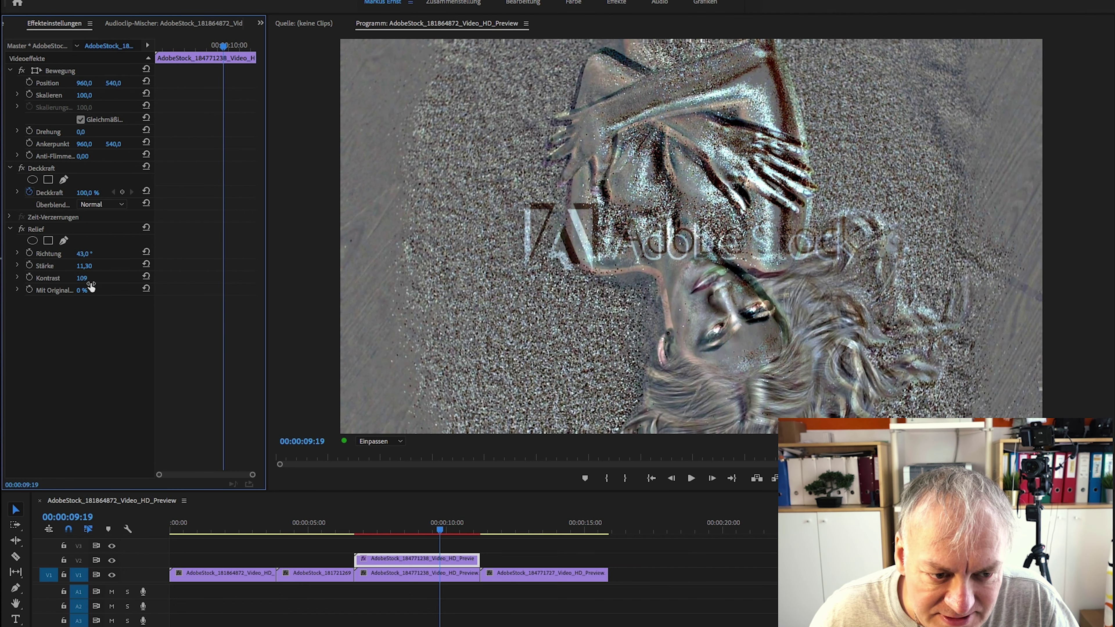
left_click_drag(84, 290, 74, 291)
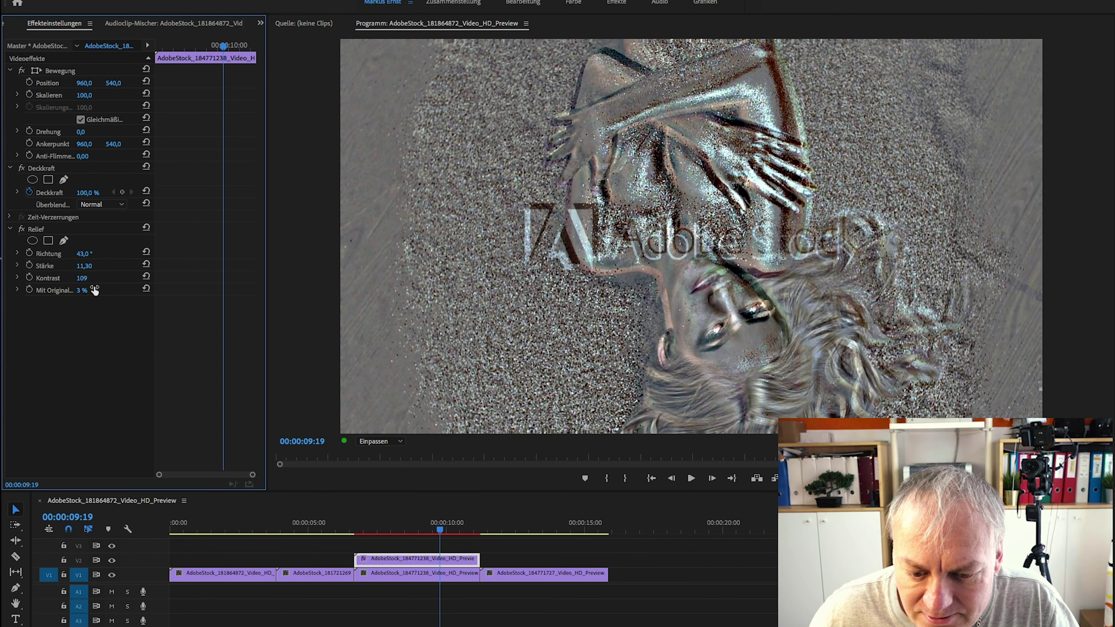
left_click(406, 564)
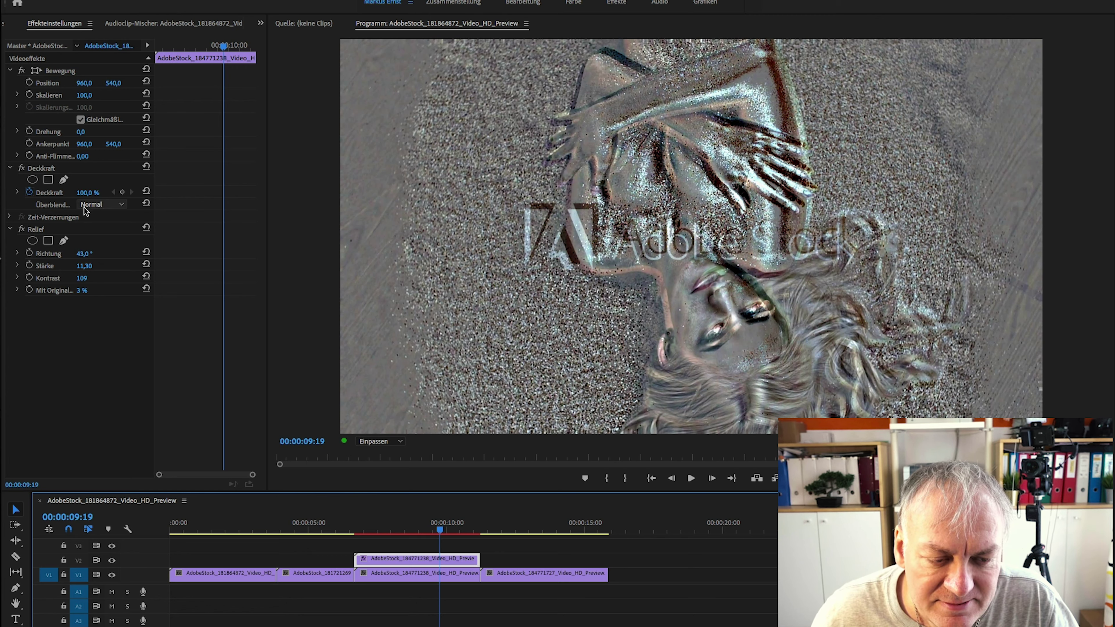
left_click(125, 206)
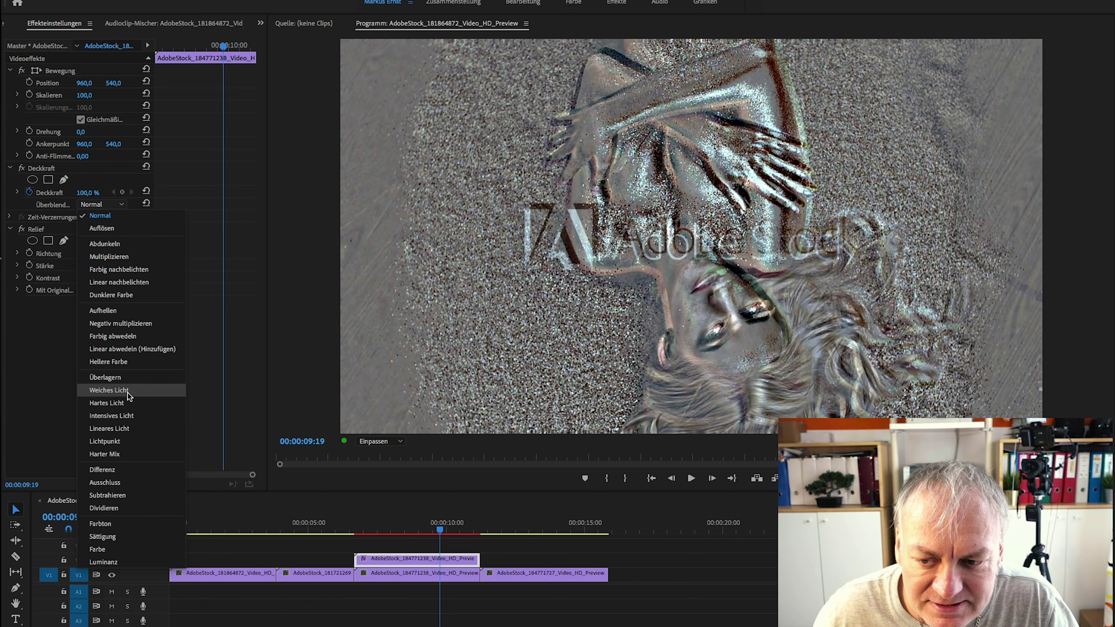
- Blend the relief copy in Weiches Licht mode and toggle Relief to compare
left_click(109, 390)
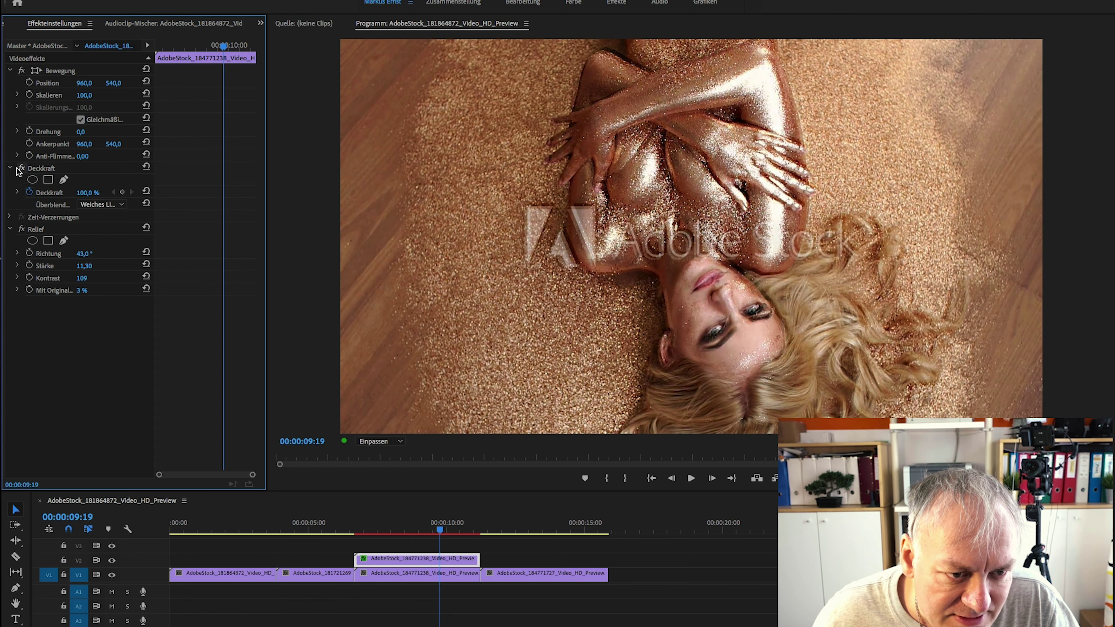
left_click(20, 232)
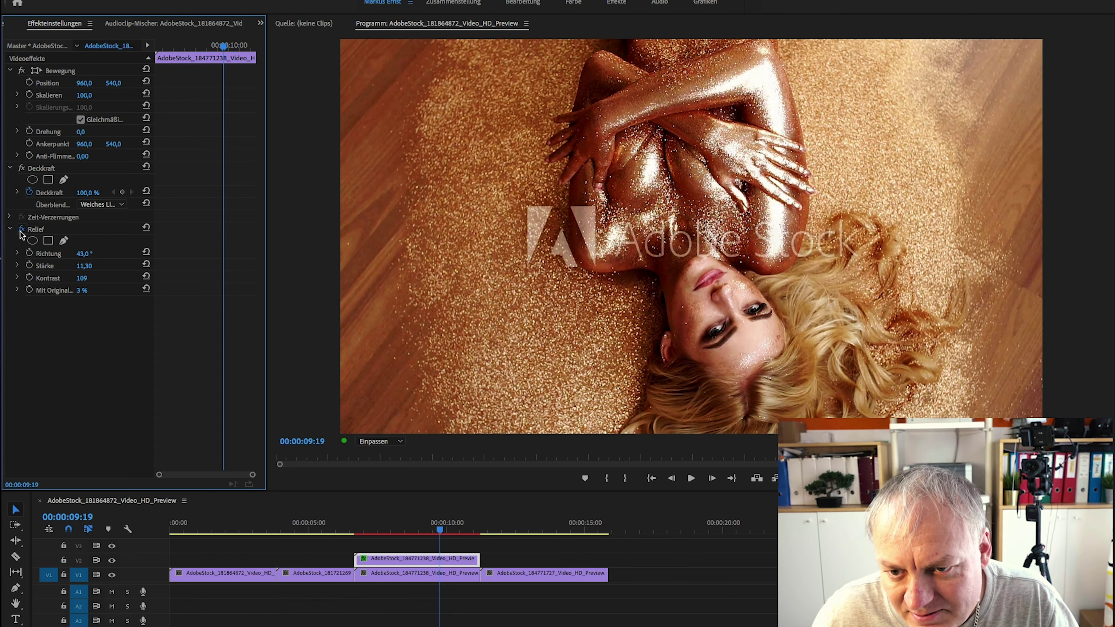
left_click(22, 232)
left_click(21, 230)
left_click(22, 230)
left_click(21, 230)
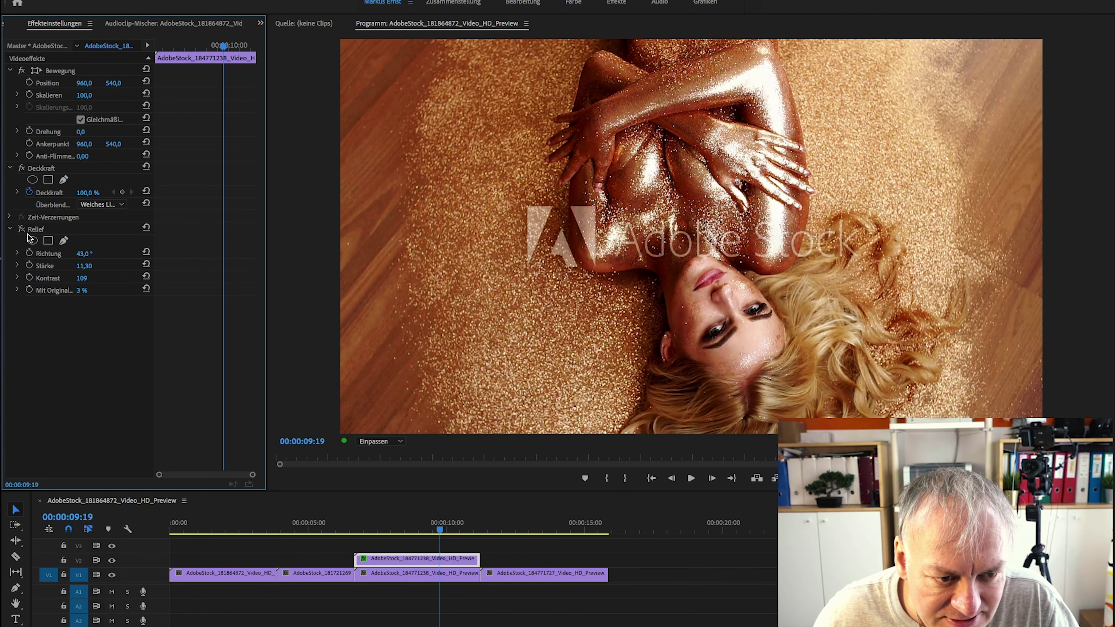
- Retune Relief to 83° direction, 12.00 strength and 117 contrast, reviewing it across frames
mouse_move(84, 254)
left_mouse_down()
mouse_move(69, 254)
mouse_move(92, 253)
mouse_move(97, 266)
left_mouse_up()
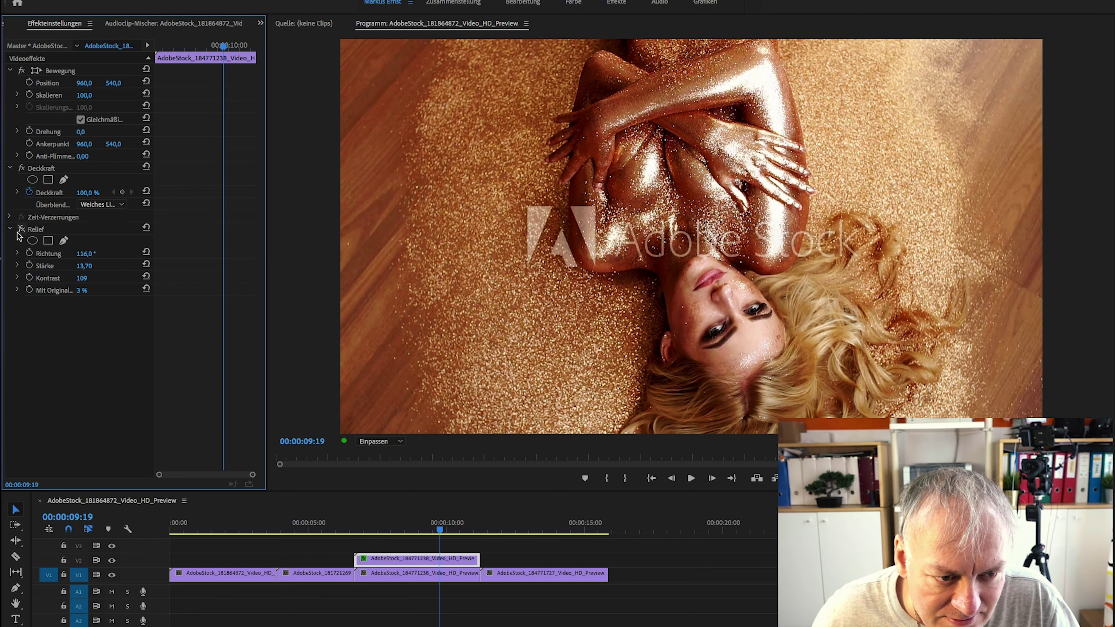
left_click(20, 230)
mouse_move(84, 265)
left_mouse_down()
mouse_move(74, 266)
mouse_move(106, 278)
left_mouse_up()
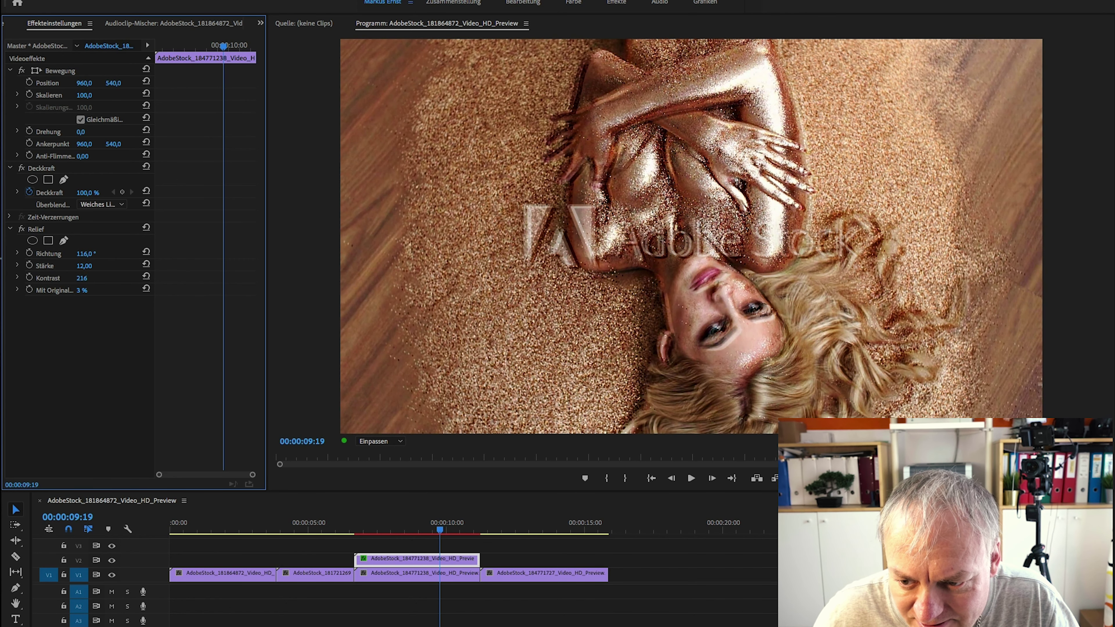
left_click_drag(82, 278, 67, 254)
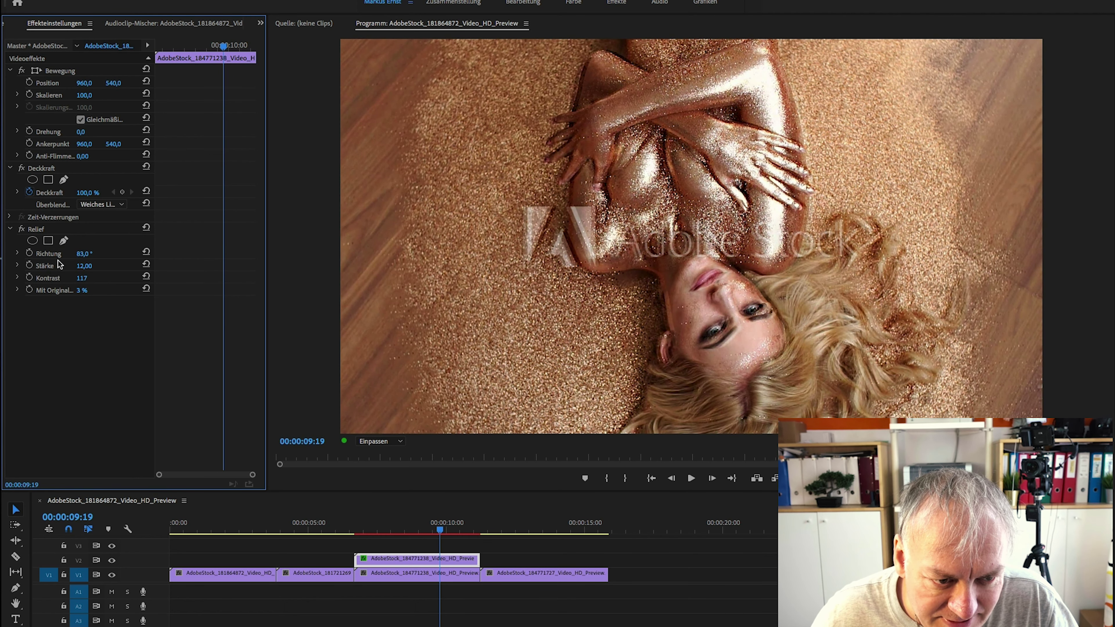
mouse_move(426, 524)
left_mouse_down()
mouse_move(368, 528)
mouse_move(468, 533)
left_mouse_up()
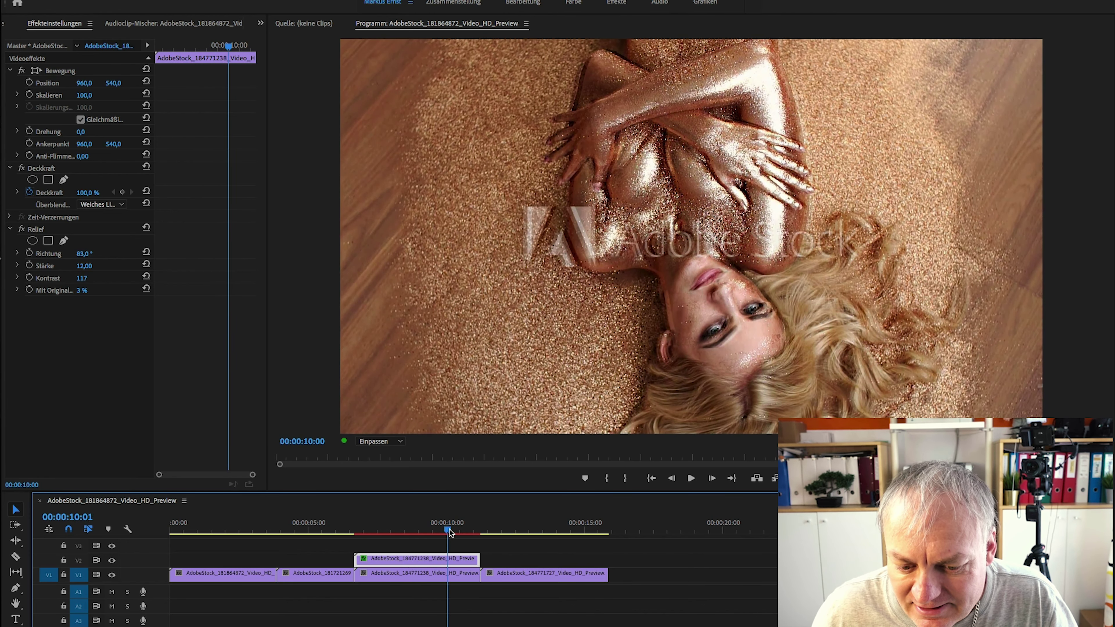
left_click_drag(468, 532, 417, 533)
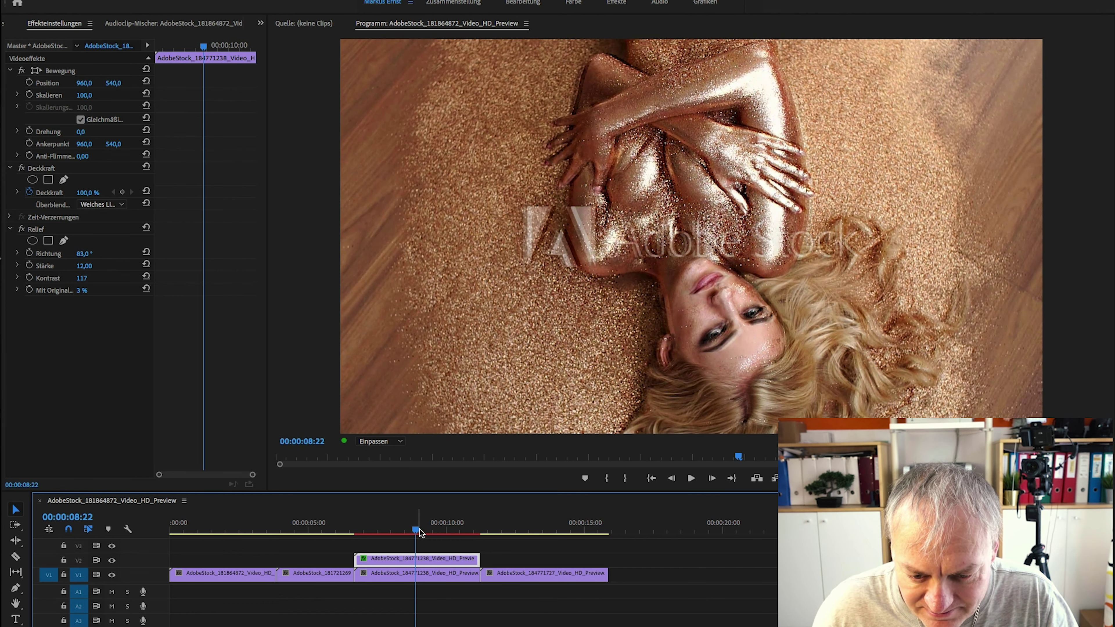
left_click_drag(418, 532, 312, 532)
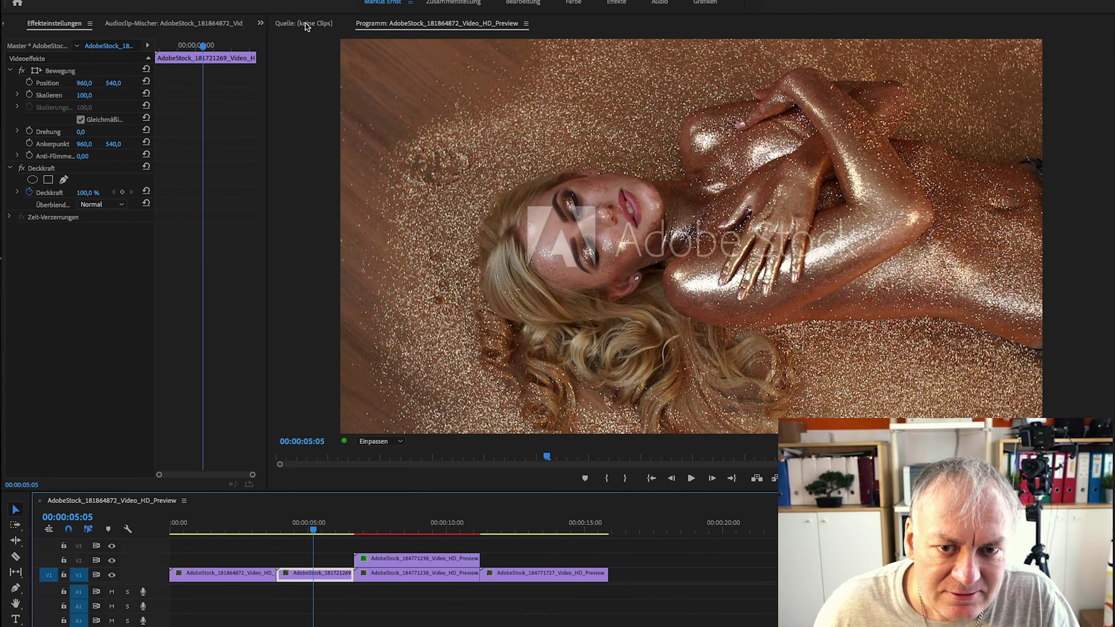
- Apply 4-Farben-Verlauf to the second V1 clip, giving a yellow, green, magenta and blue gradient
left_click(260, 24)
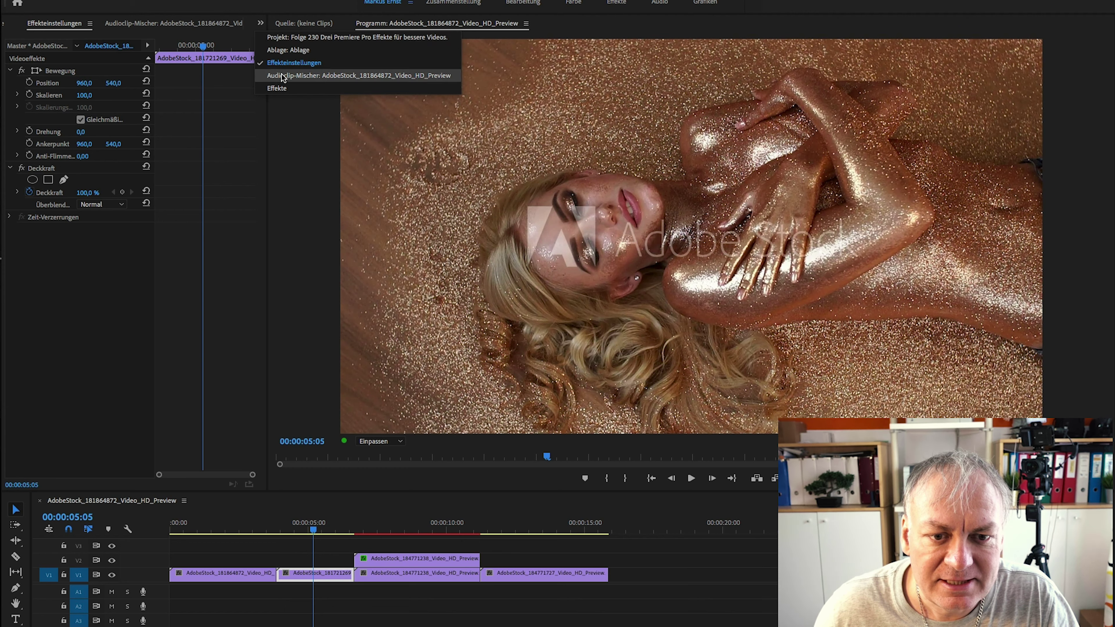
left_click(283, 88)
left_click(46, 40)
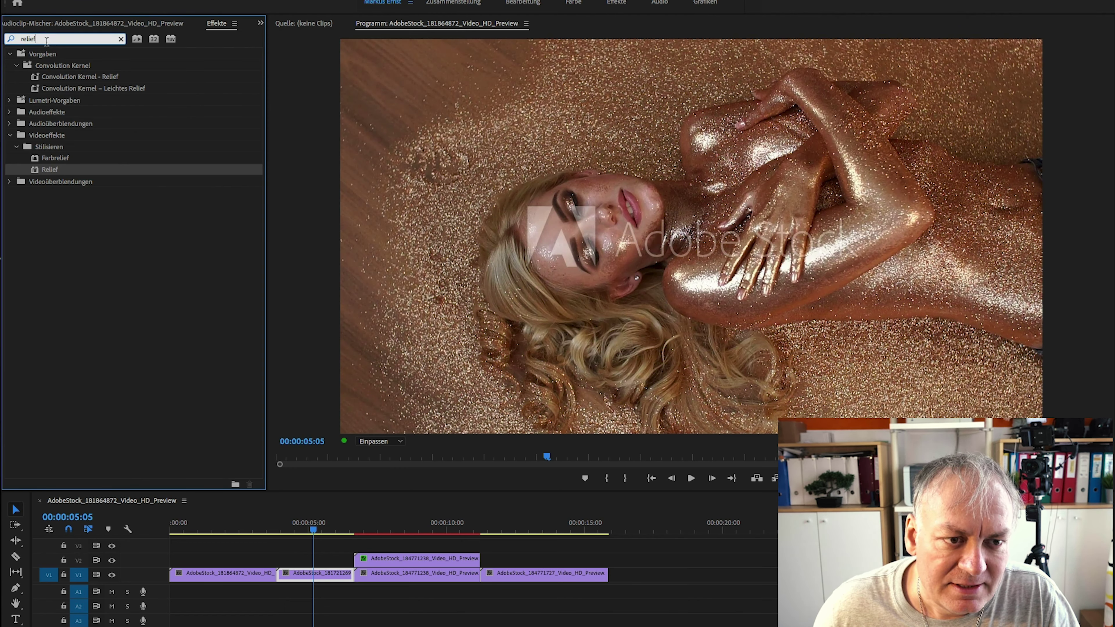
key("BackSpace")
type("4 far")
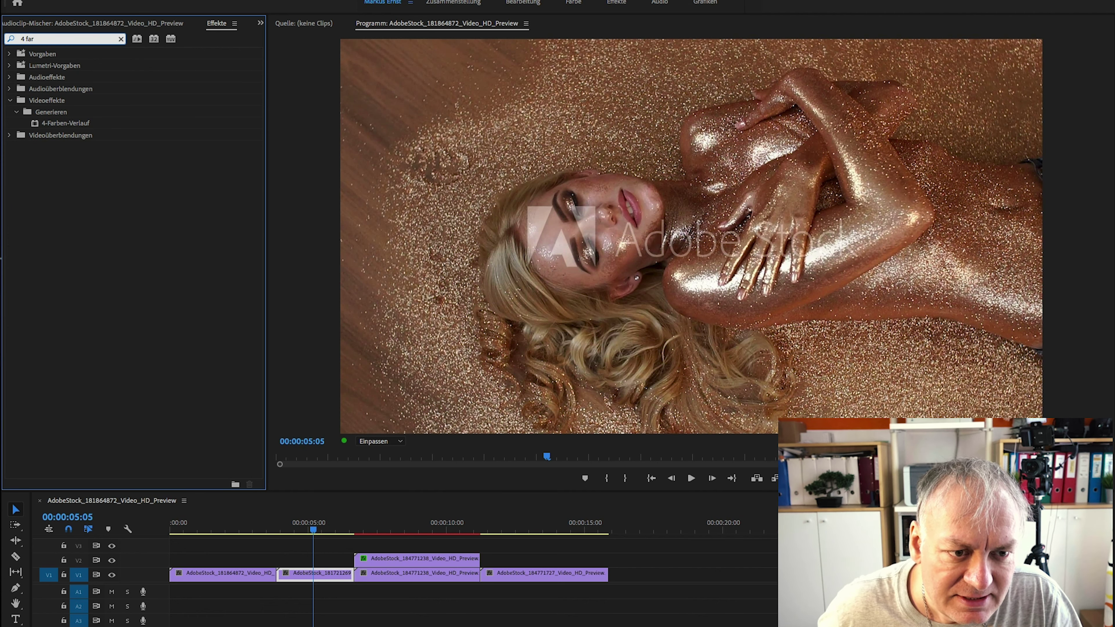
left_click(55, 126)
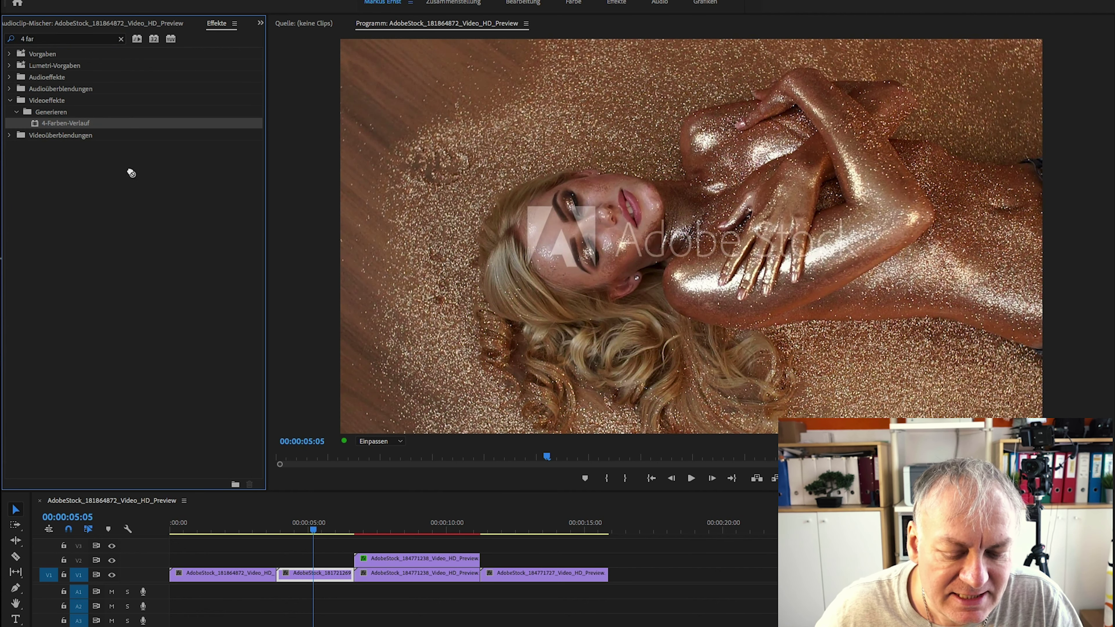
left_click_drag(296, 545, 309, 574)
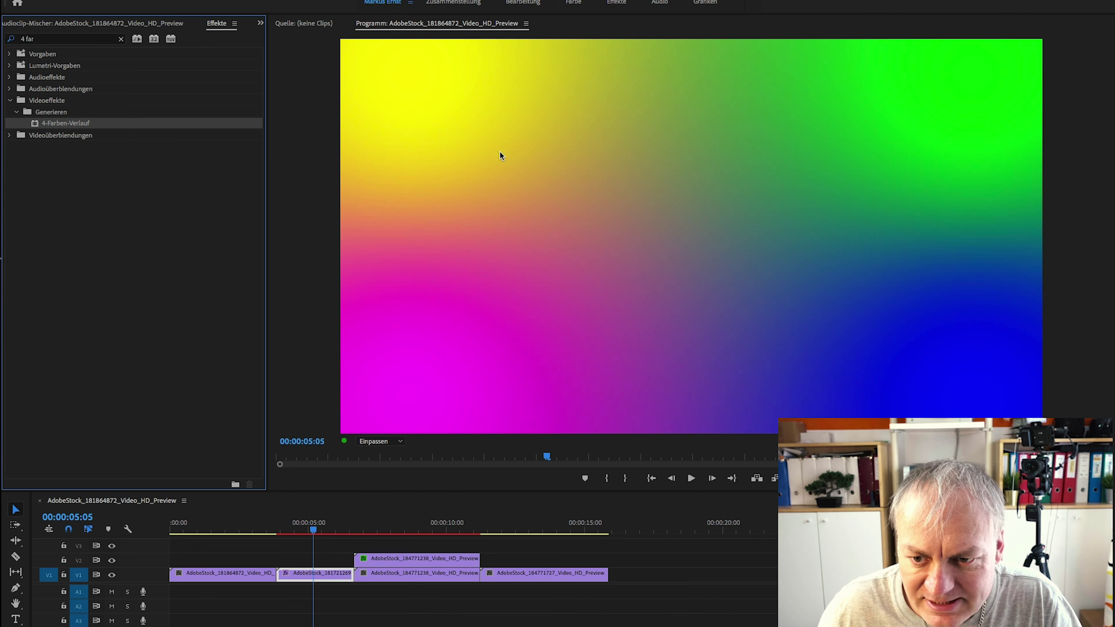
left_click(259, 24)
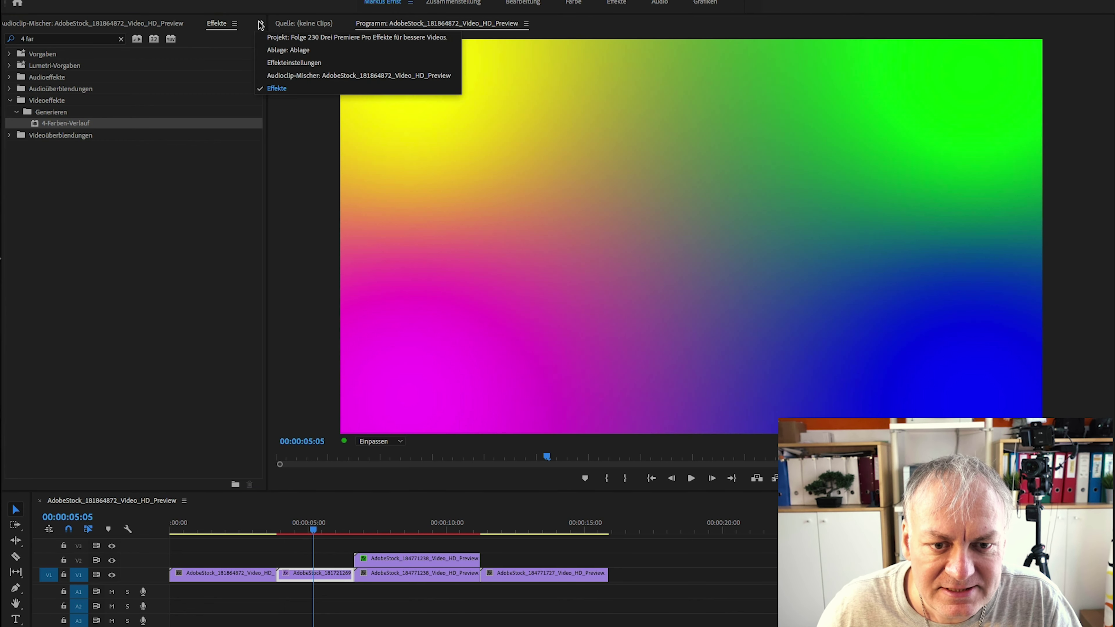
- Set the gradient's Transfermodus to Weiches Licht after trying Hinzufügen and Multiplizieren
left_click(291, 62)
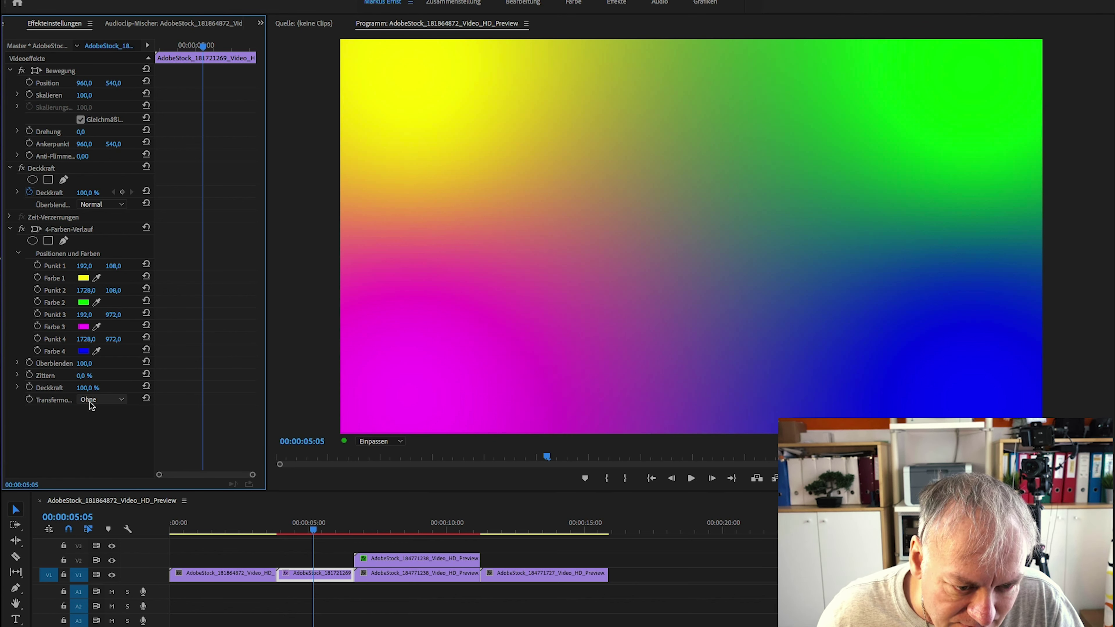
left_click(122, 402)
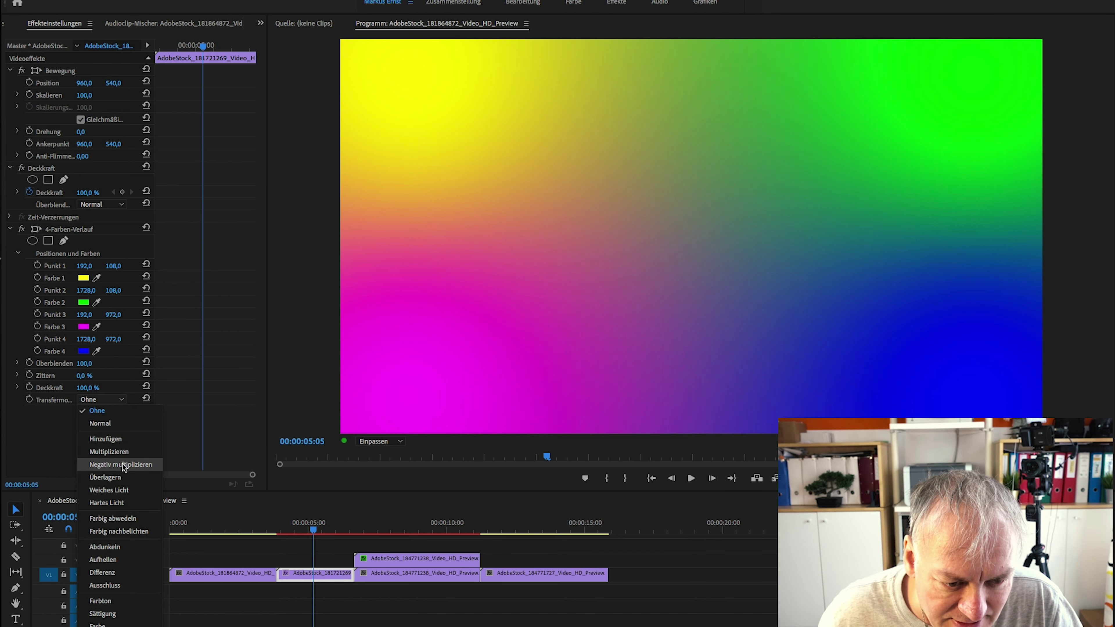
left_click(105, 440)
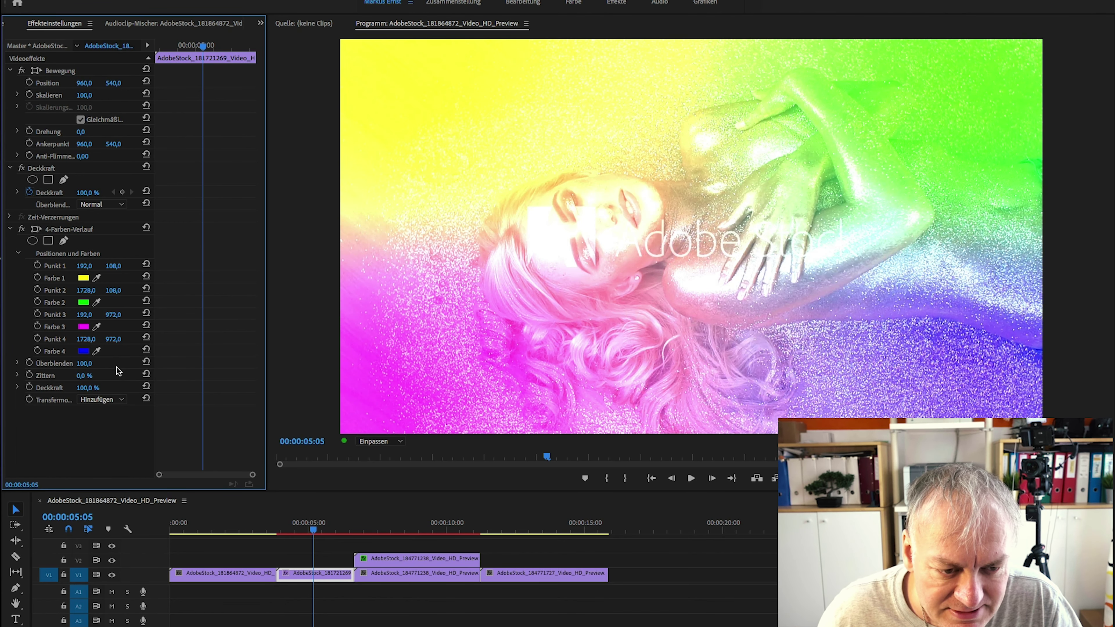
left_click(119, 406)
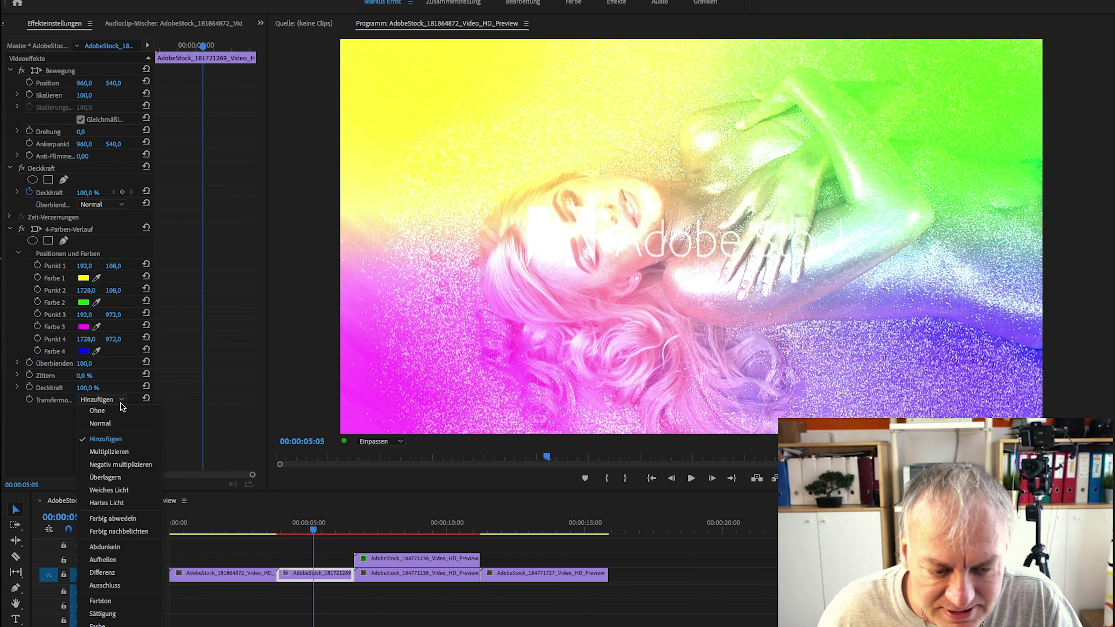
left_click(119, 454)
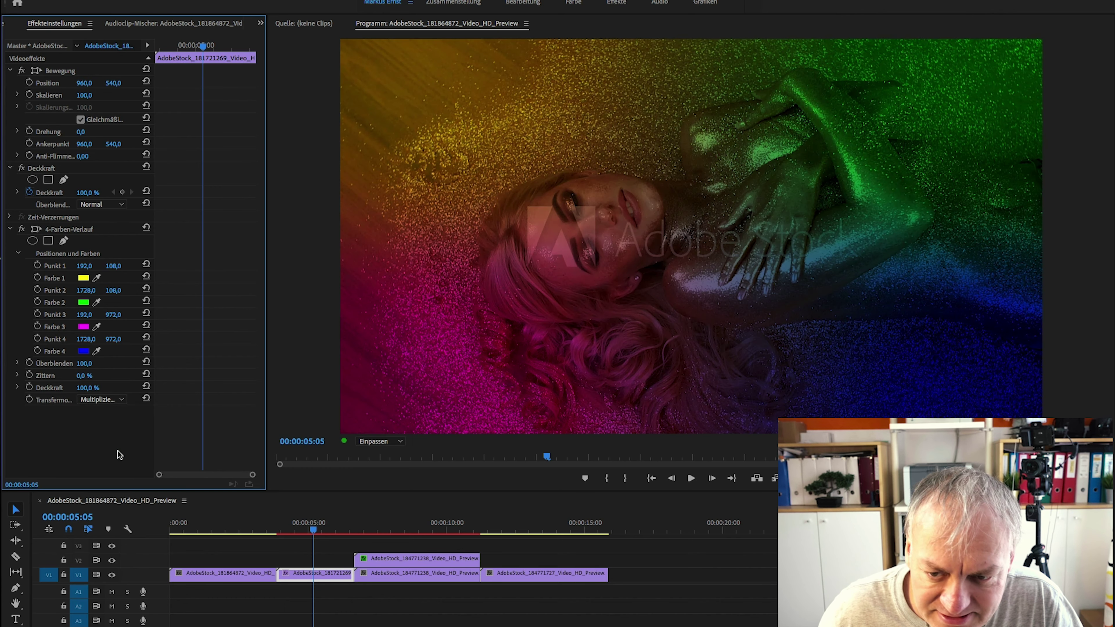
left_click(119, 400)
left_click(124, 491)
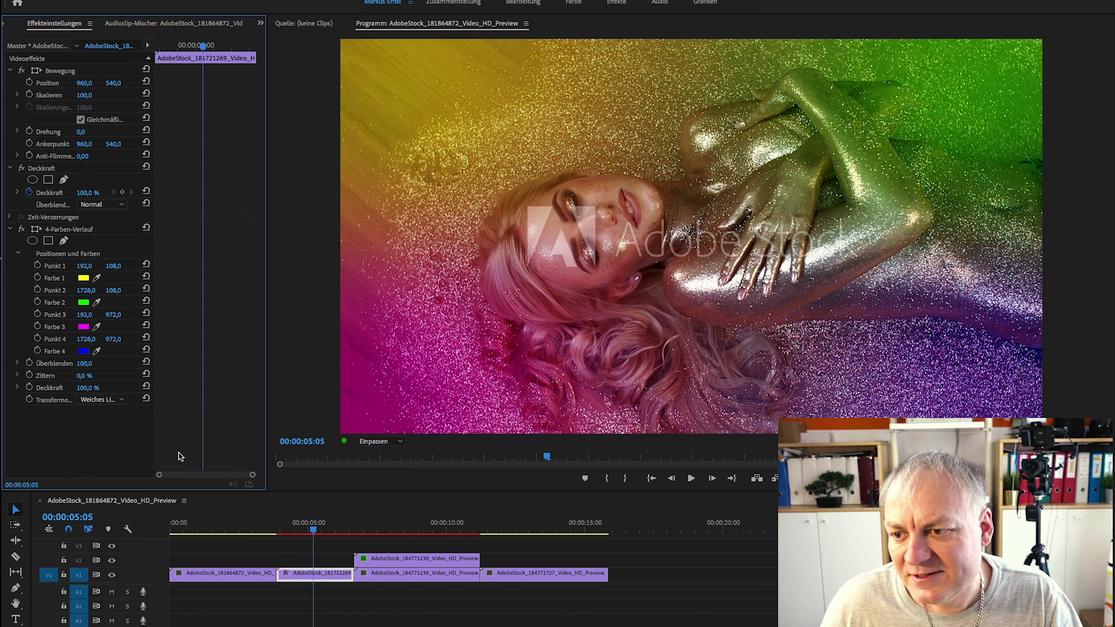
left_click(86, 278)
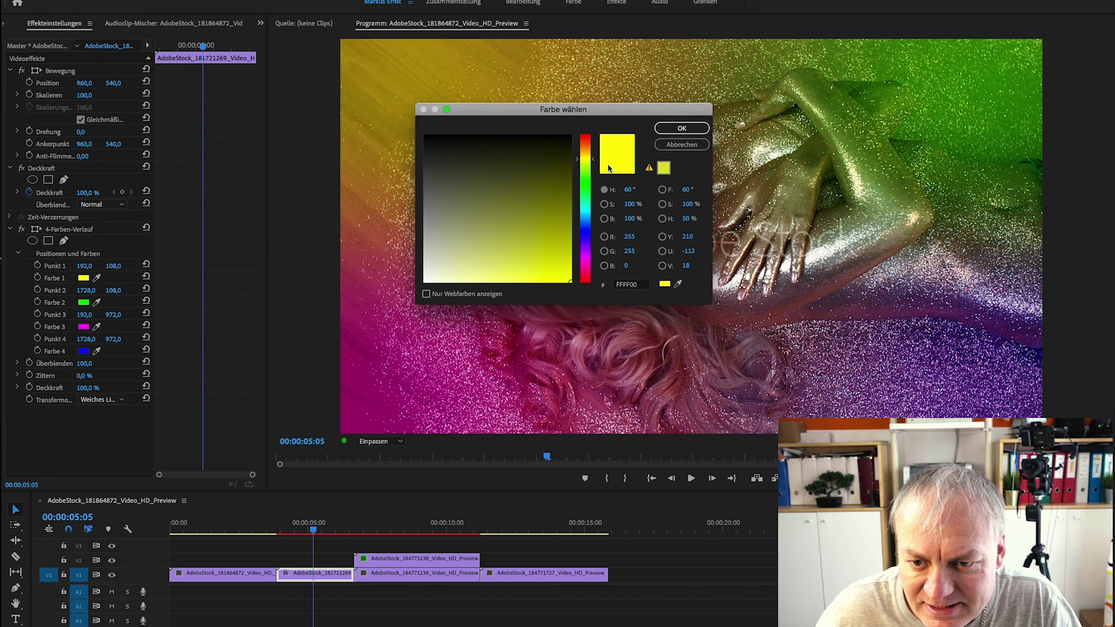
- Change the gradient's Farbe 1 to orange-yellow and Farbe 3 to red (E6064F)
left_click_drag(596, 163, 595, 158)
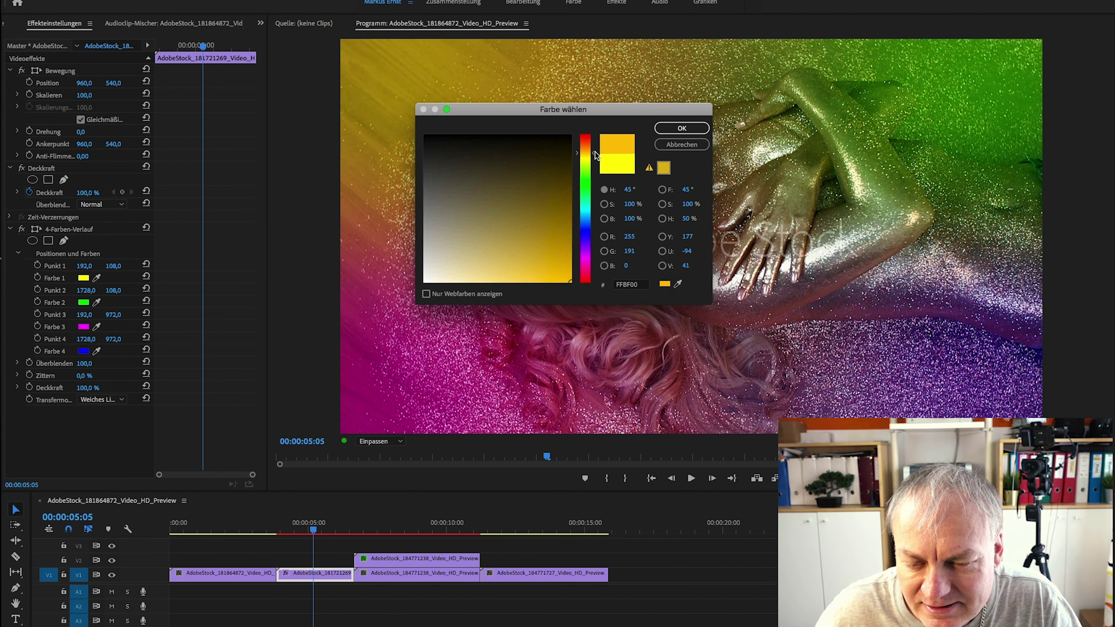
left_click(681, 128)
left_click(83, 326)
left_click_drag(570, 280, 568, 269)
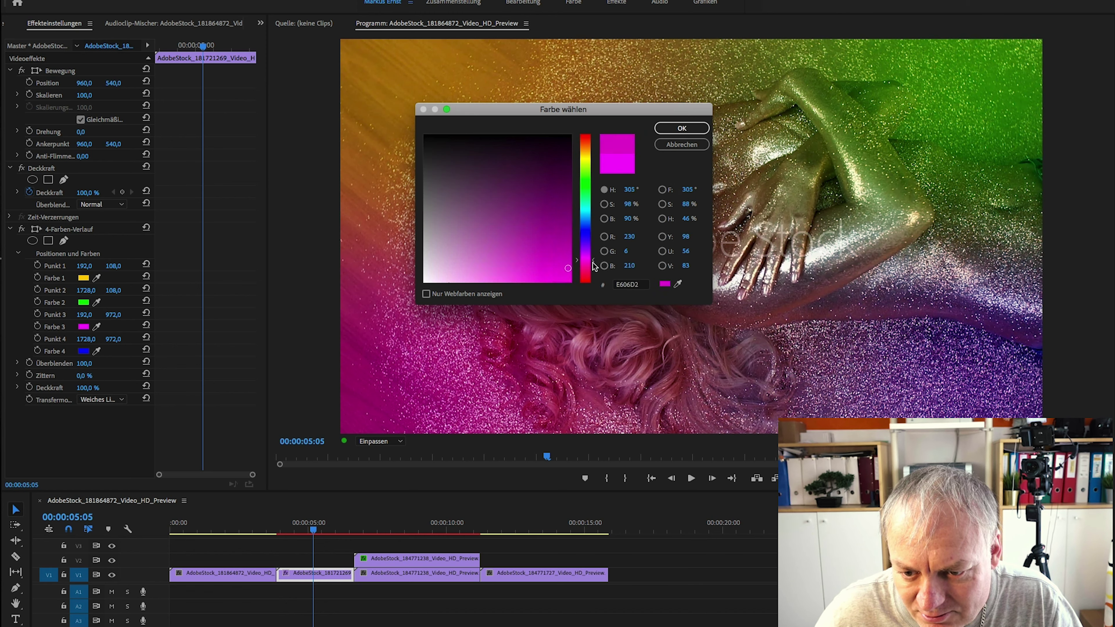
left_click_drag(594, 275, 594, 274)
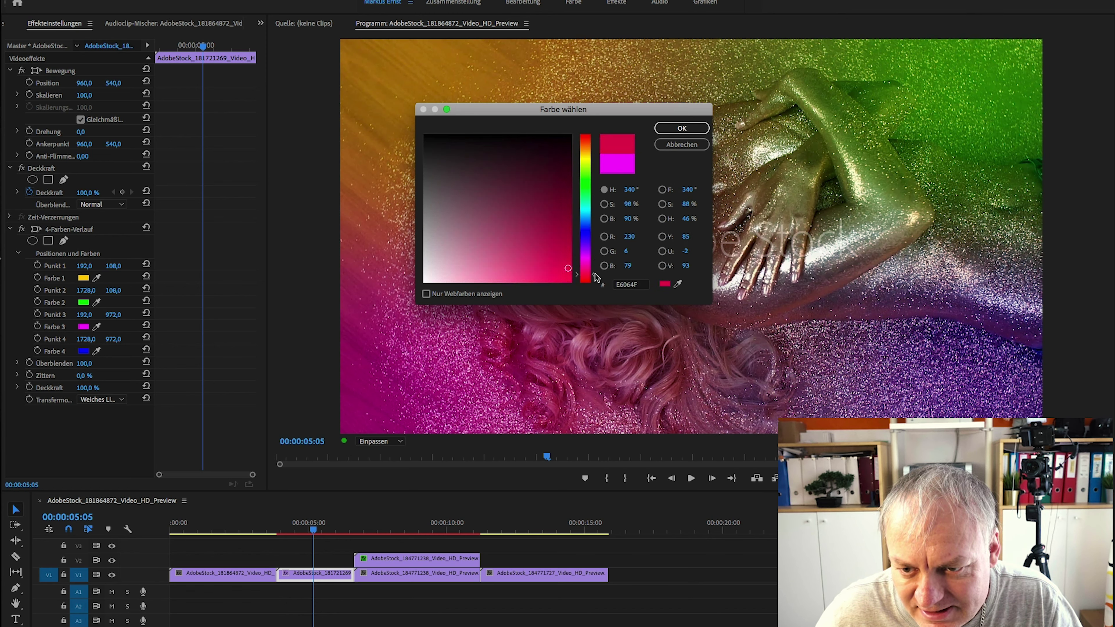
left_click(673, 129)
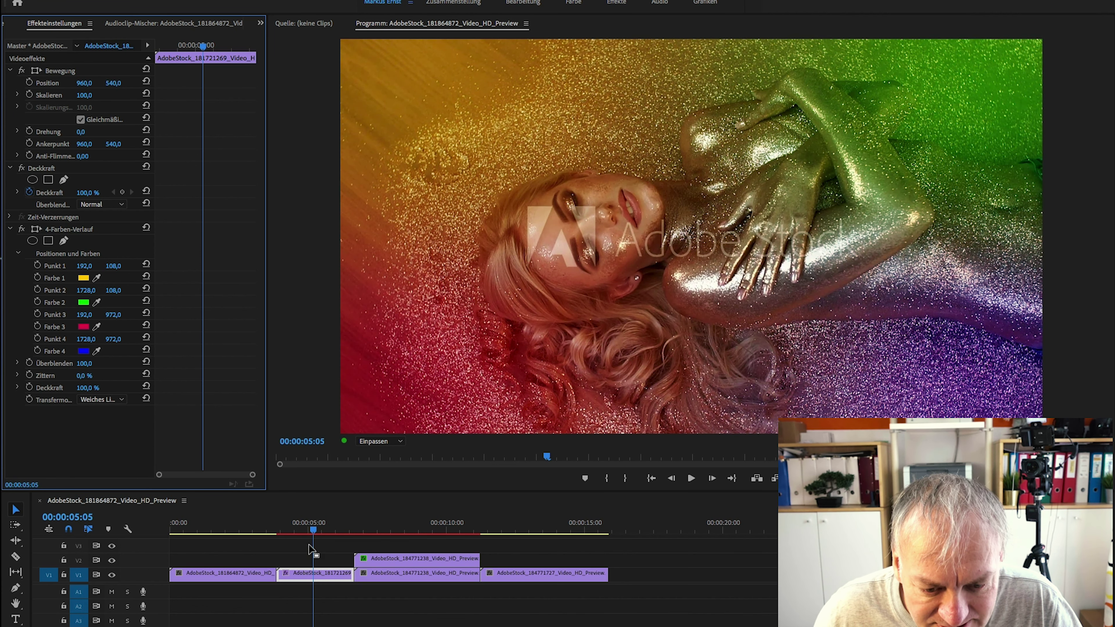
- Preview the recoloured gradient and raise its Überblenden to 149,0
left_click(436, 350)
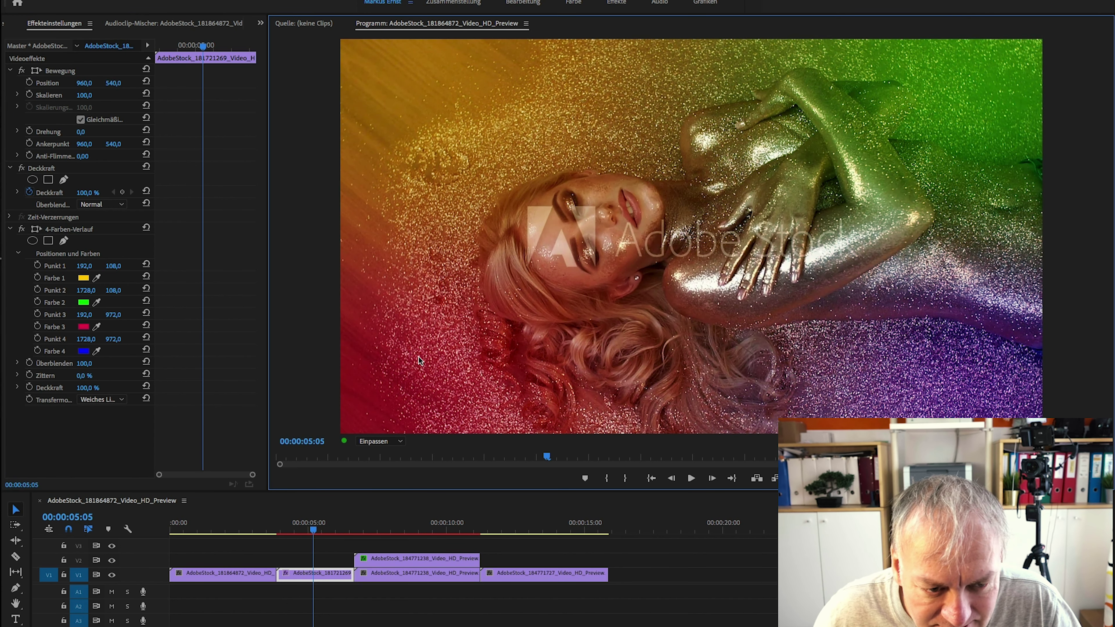
left_click_drag(315, 533, 319, 533)
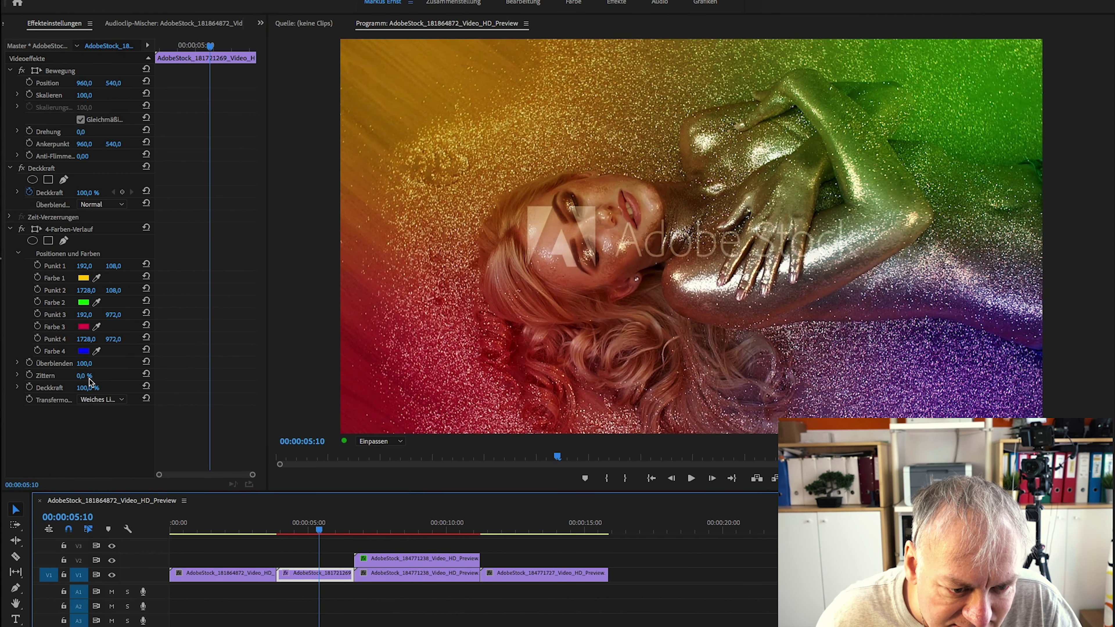
left_click_drag(84, 364, 67, 363)
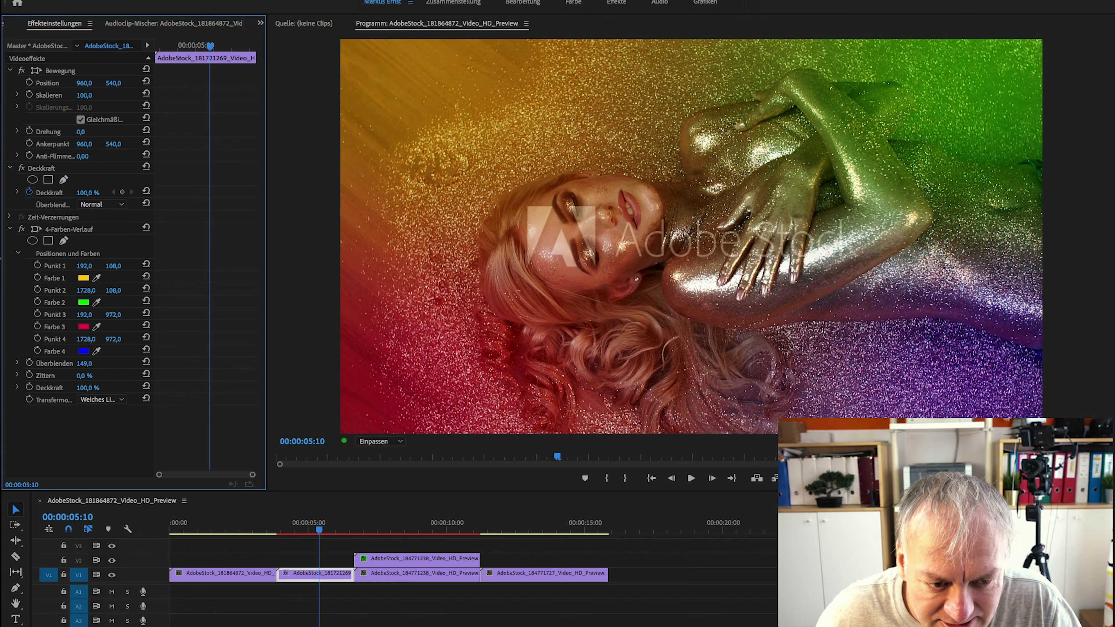
- Set the gradient's Überblenden to 118,0 and move Punkt 1 down to Y 213,0
left_click_drag(84, 363, 76, 363)
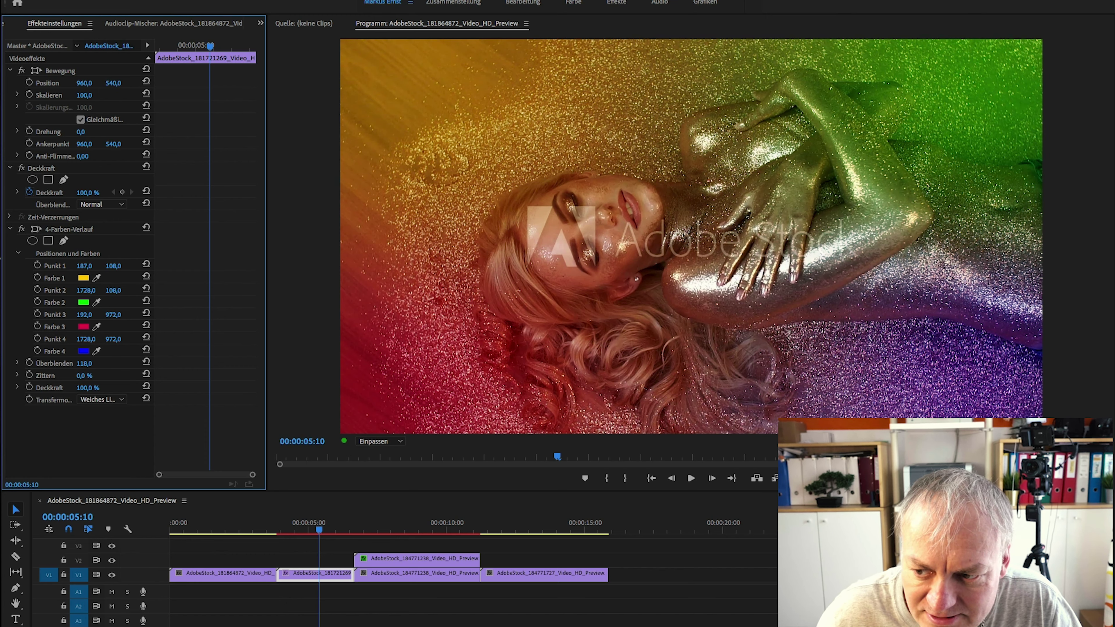
mouse_move(84, 266)
left_mouse_down()
mouse_move(104, 266)
mouse_move(91, 265)
left_mouse_up()
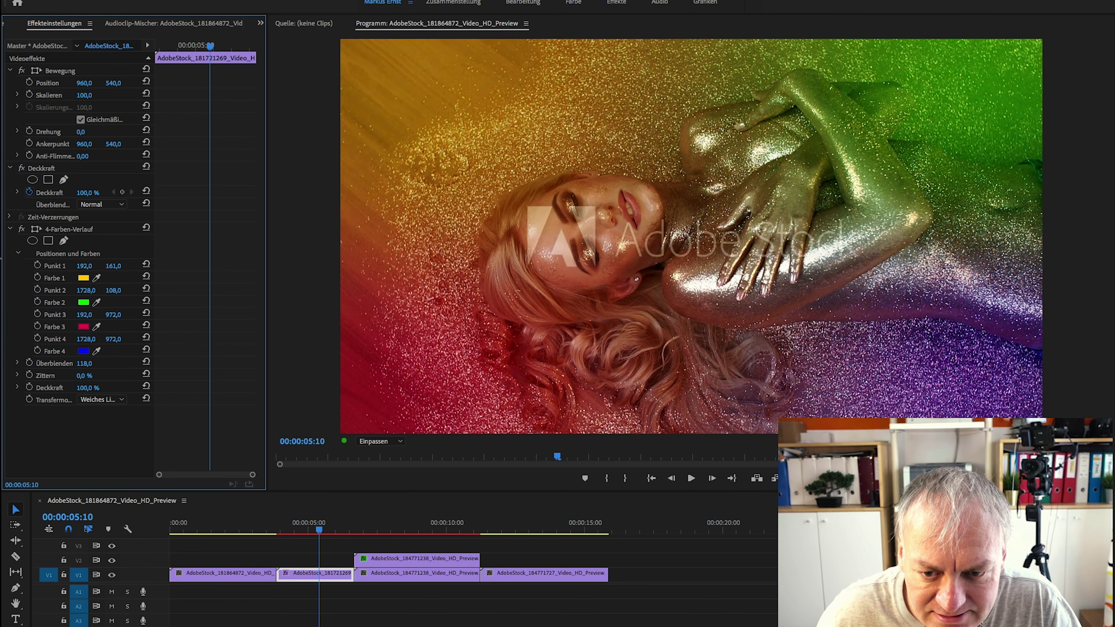
left_click_drag(113, 265, 154, 265)
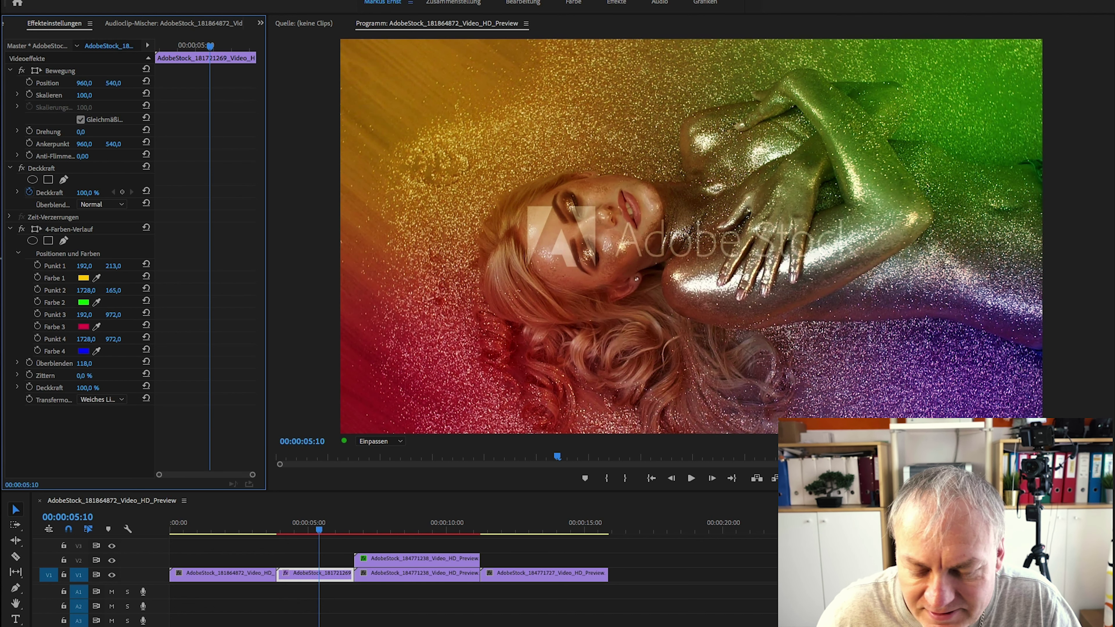
left_click(119, 400)
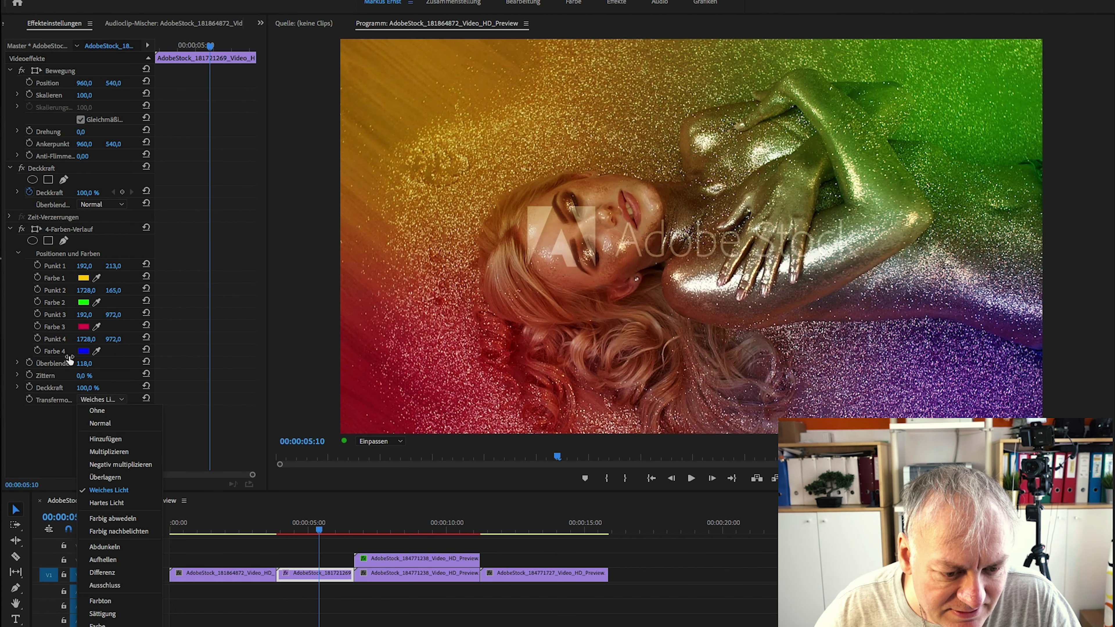
left_click(125, 503)
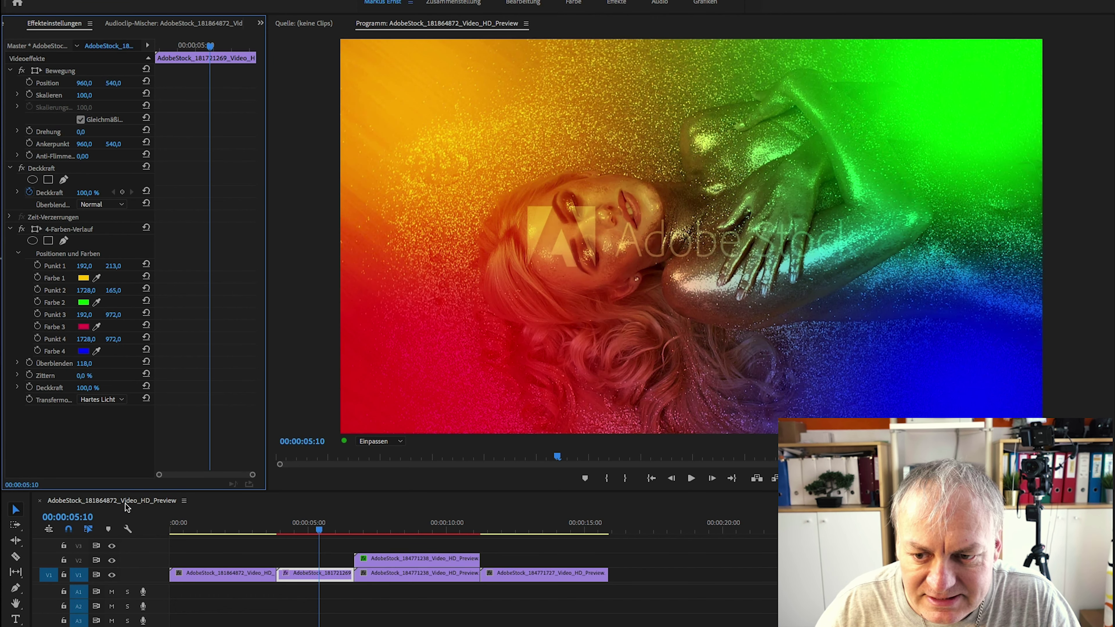
left_click(121, 400)
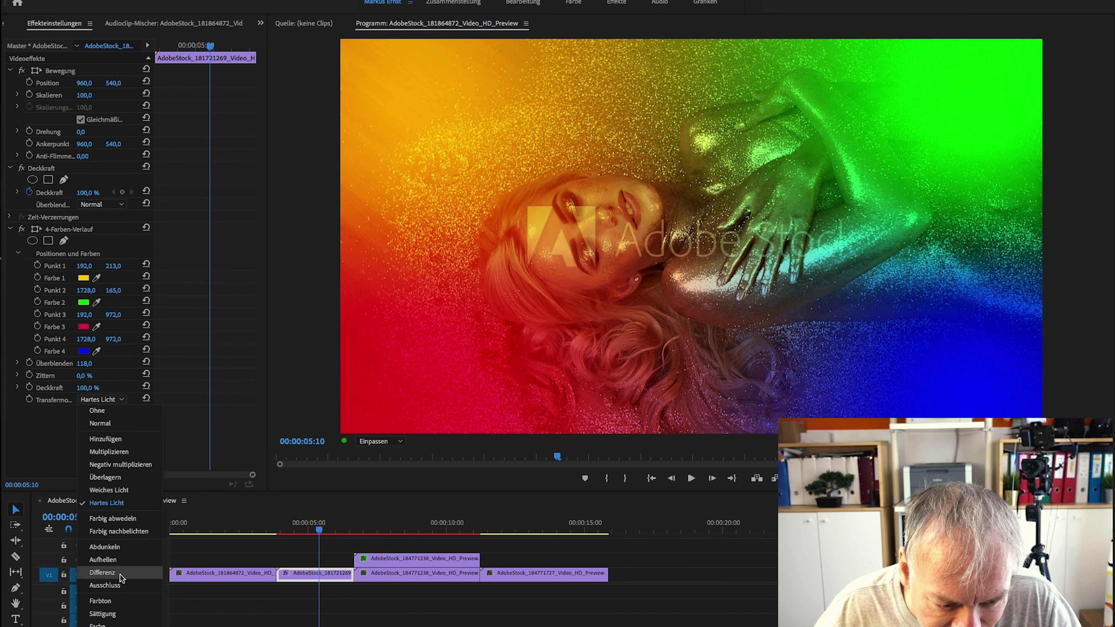
left_click(122, 573)
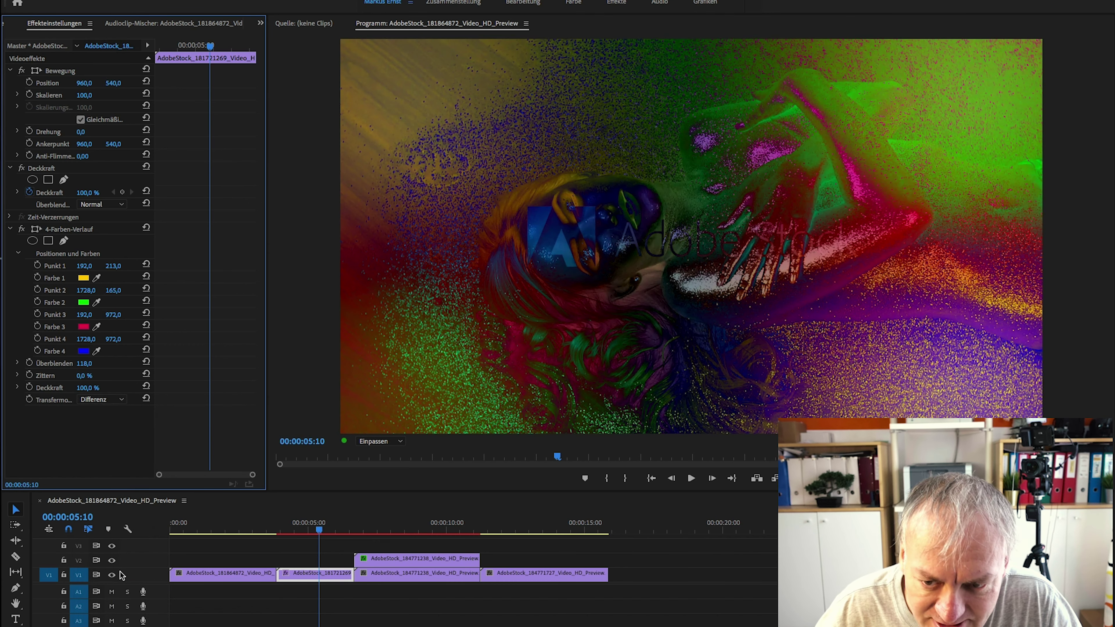
left_click(122, 400)
left_click(123, 550)
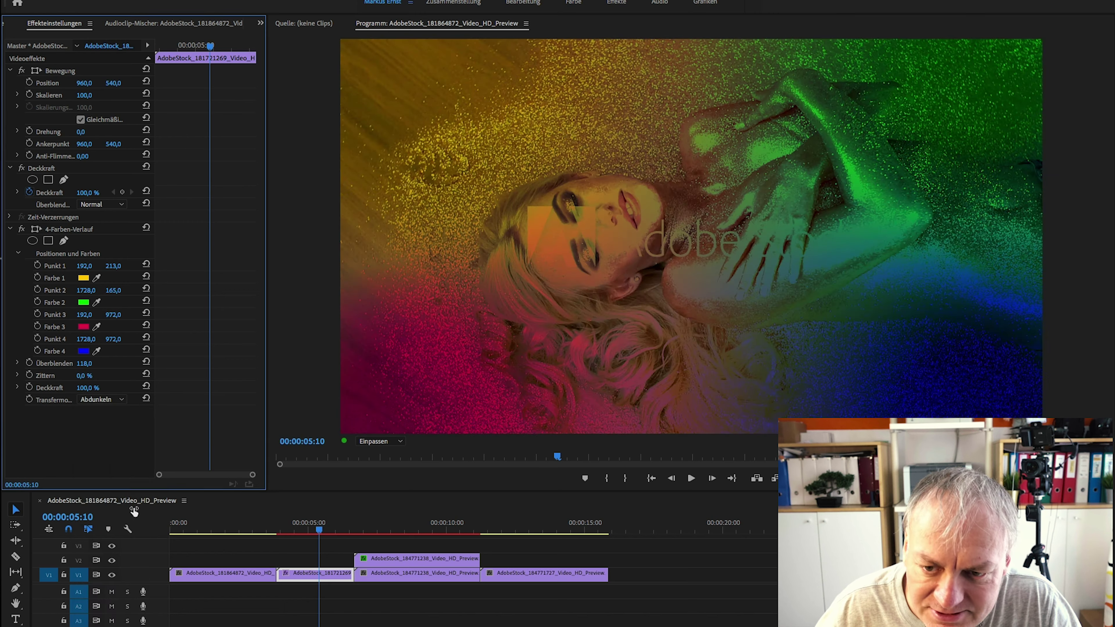
left_click(122, 400)
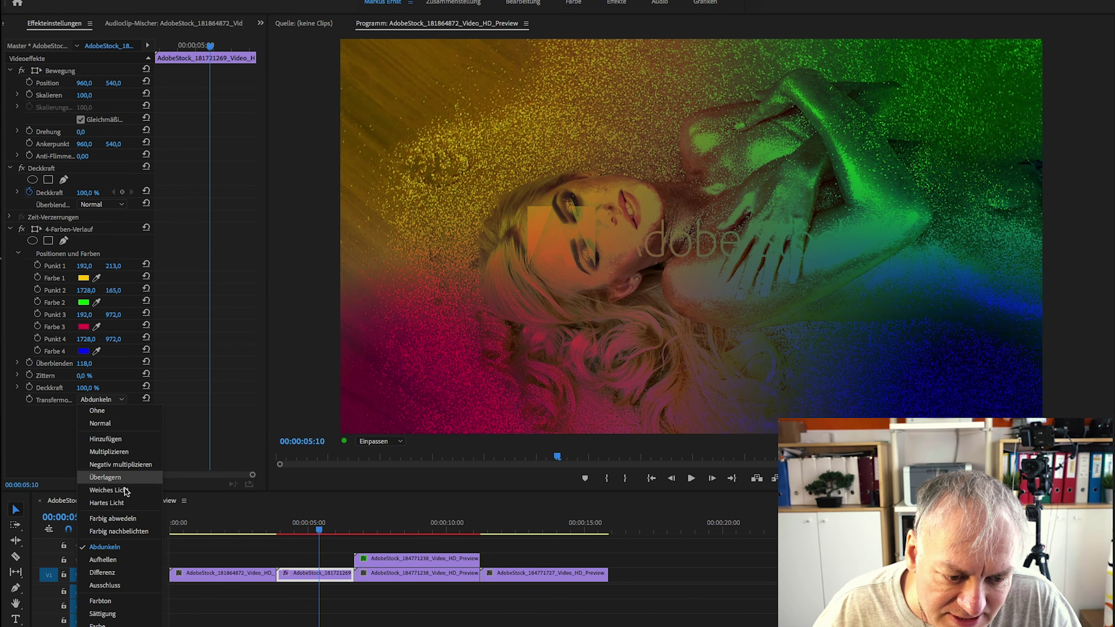
left_click(126, 490)
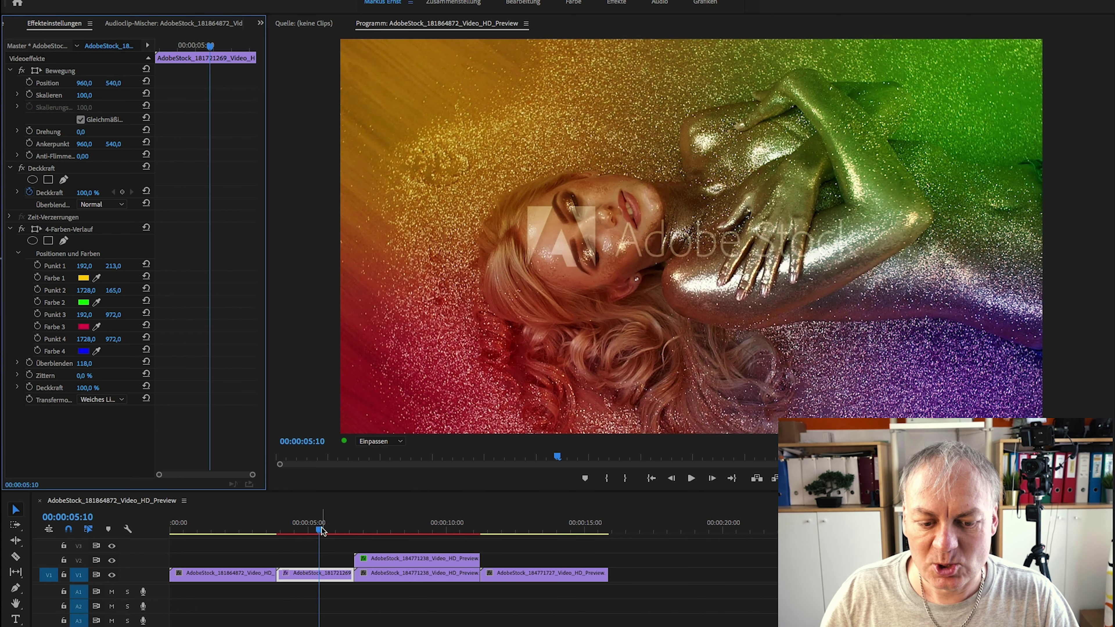
left_click(244, 529)
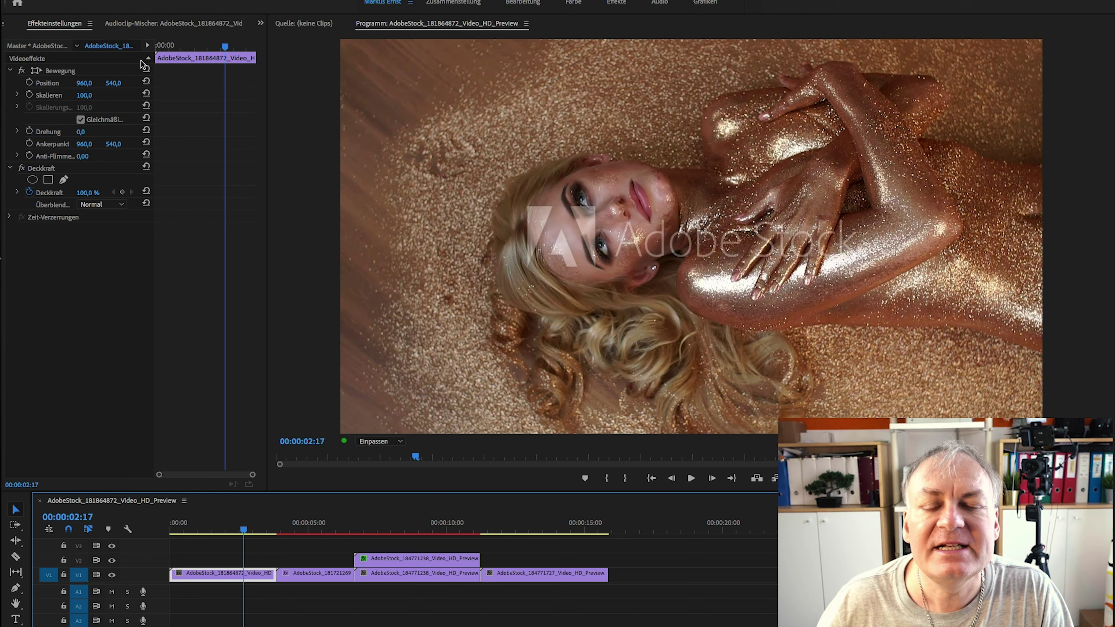
- Apply Kanäle > Umkehren to the first V1 clip and check an earlier frame
left_click(260, 24)
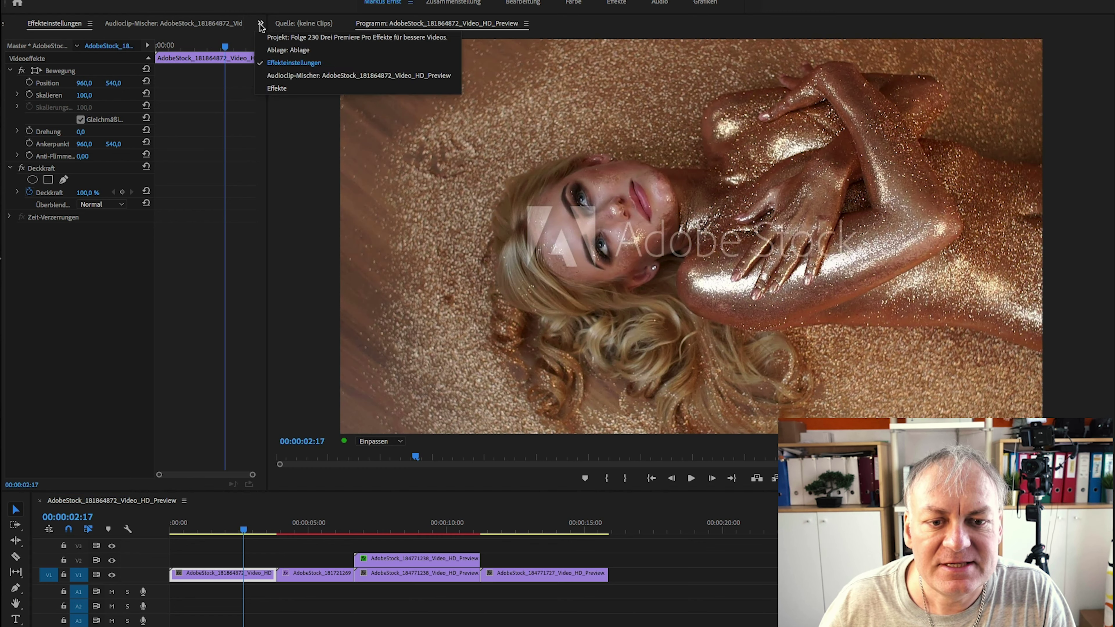
left_click(280, 88)
left_click(37, 39)
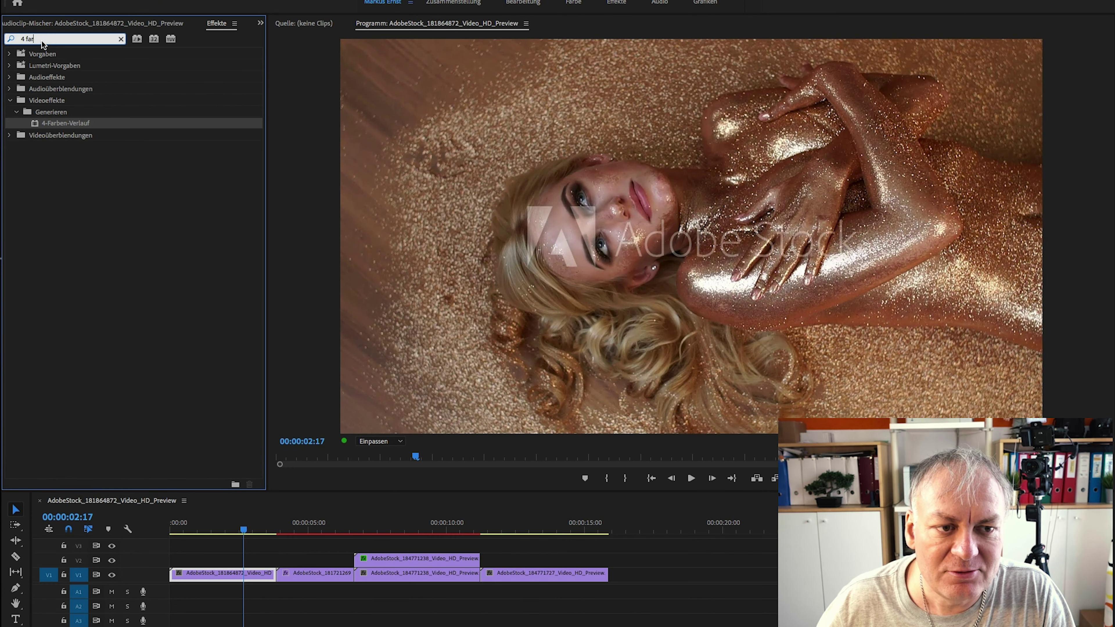
type("umkehre")
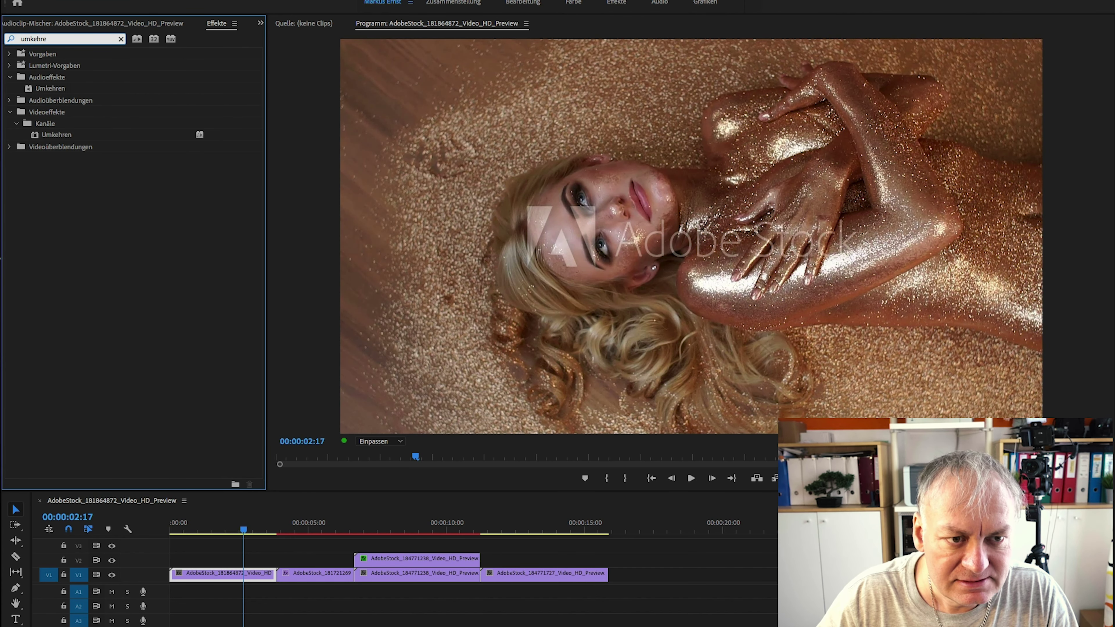
left_click(54, 138)
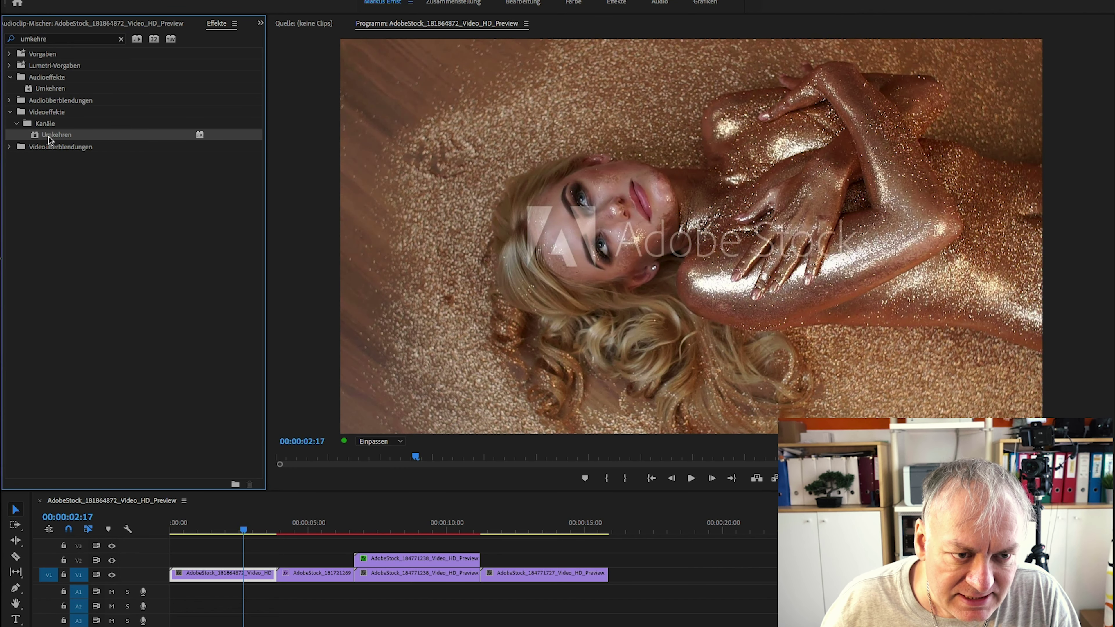
left_click_drag(226, 538, 224, 576)
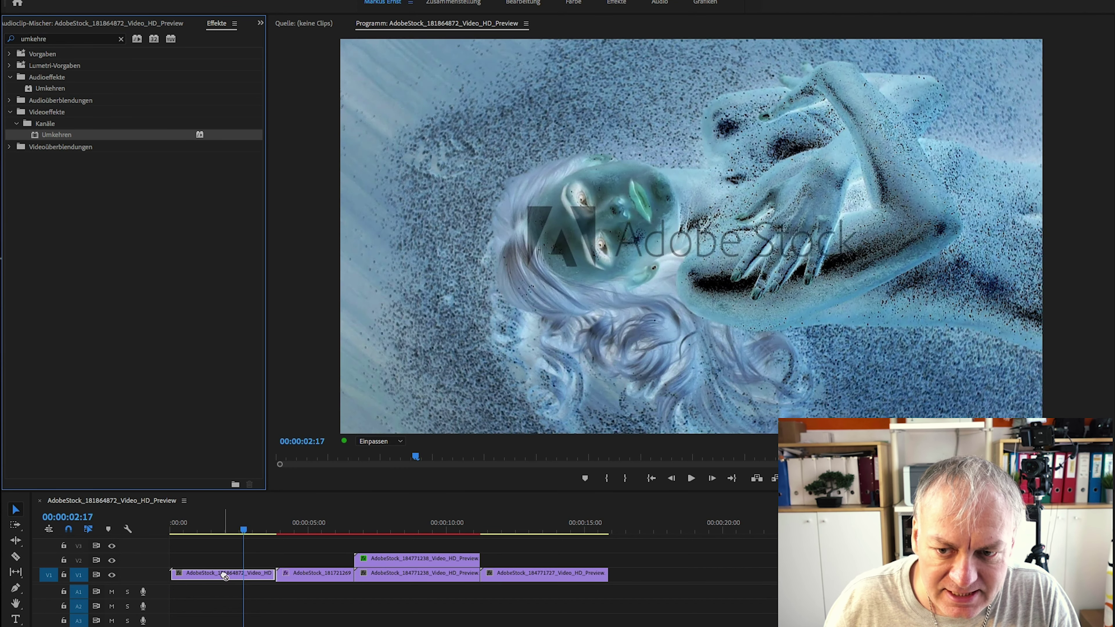
left_click_drag(246, 537, 207, 534)
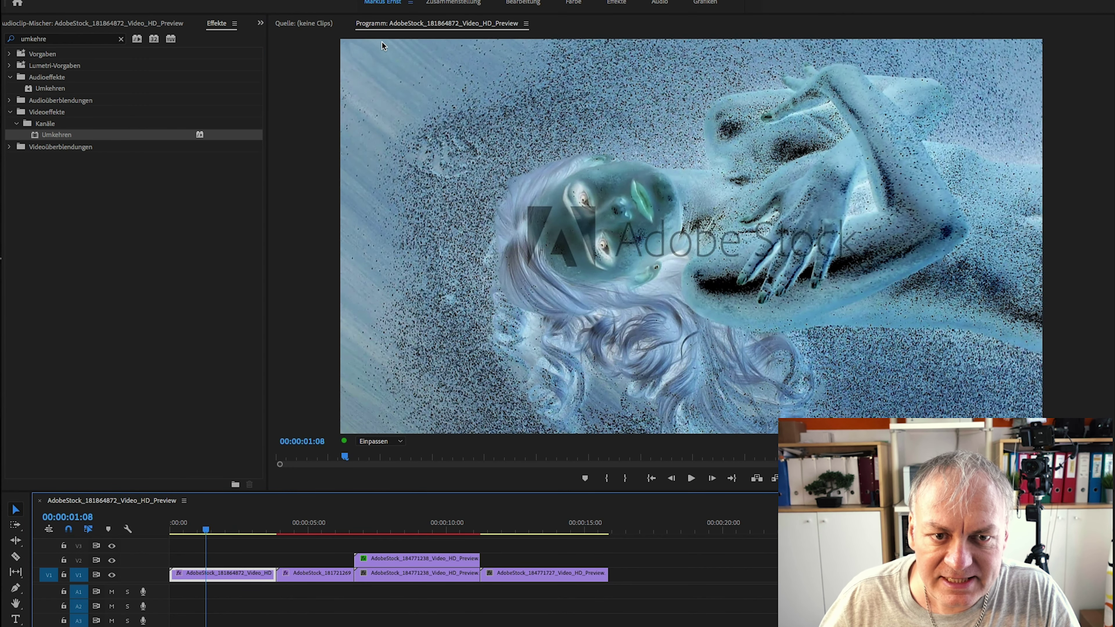
left_click(261, 26)
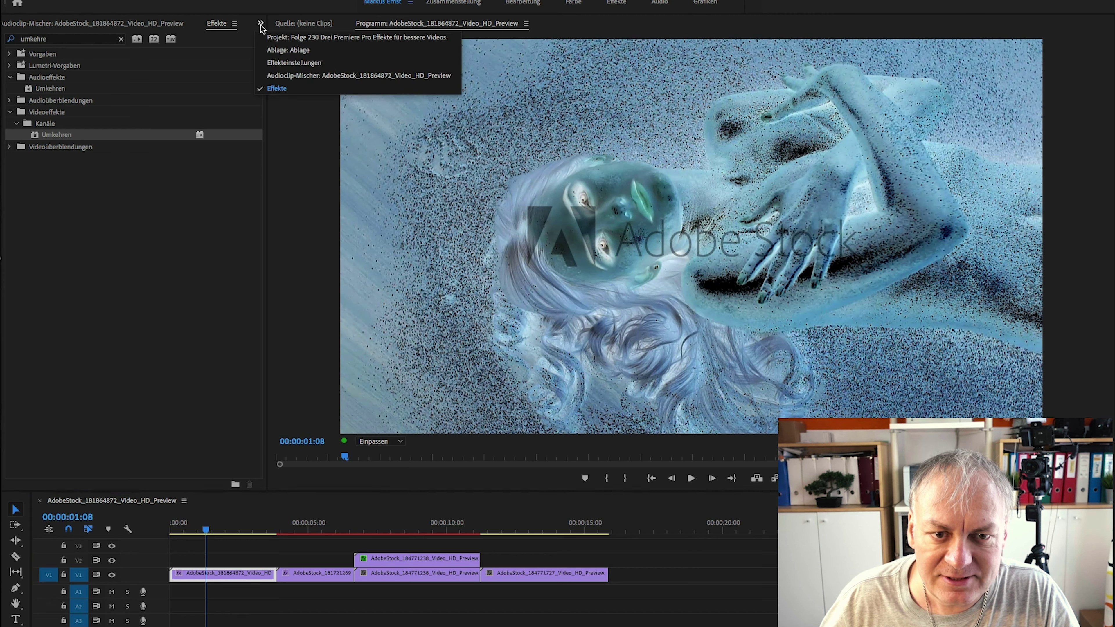
left_click(281, 64)
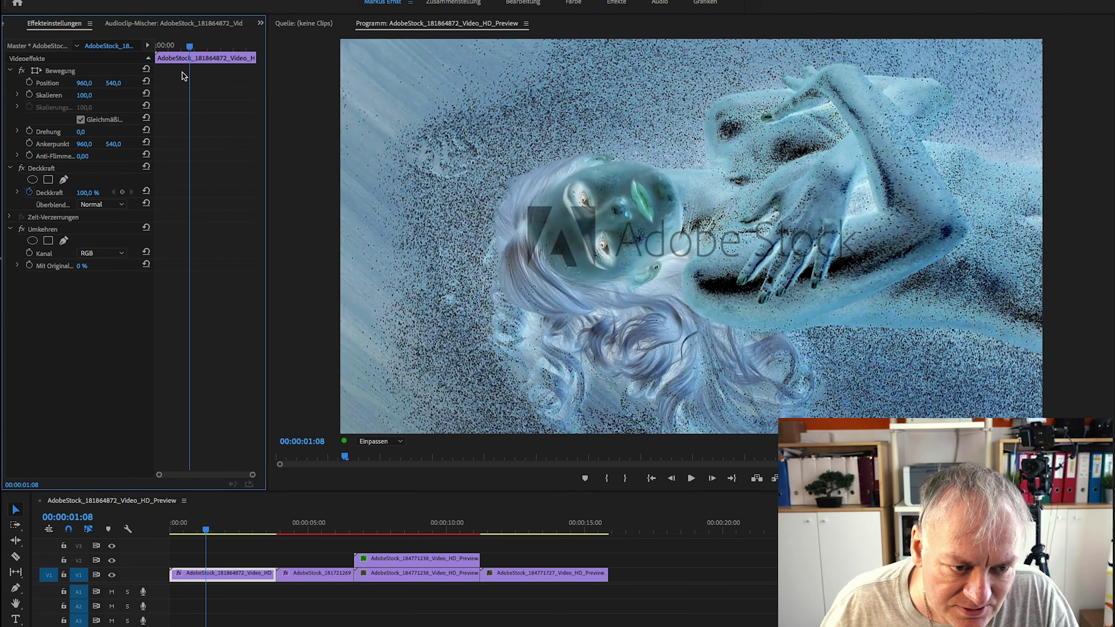
- Set the first clip's Deckkraft blend mode to Farbig nachbelichten
left_click(17, 266)
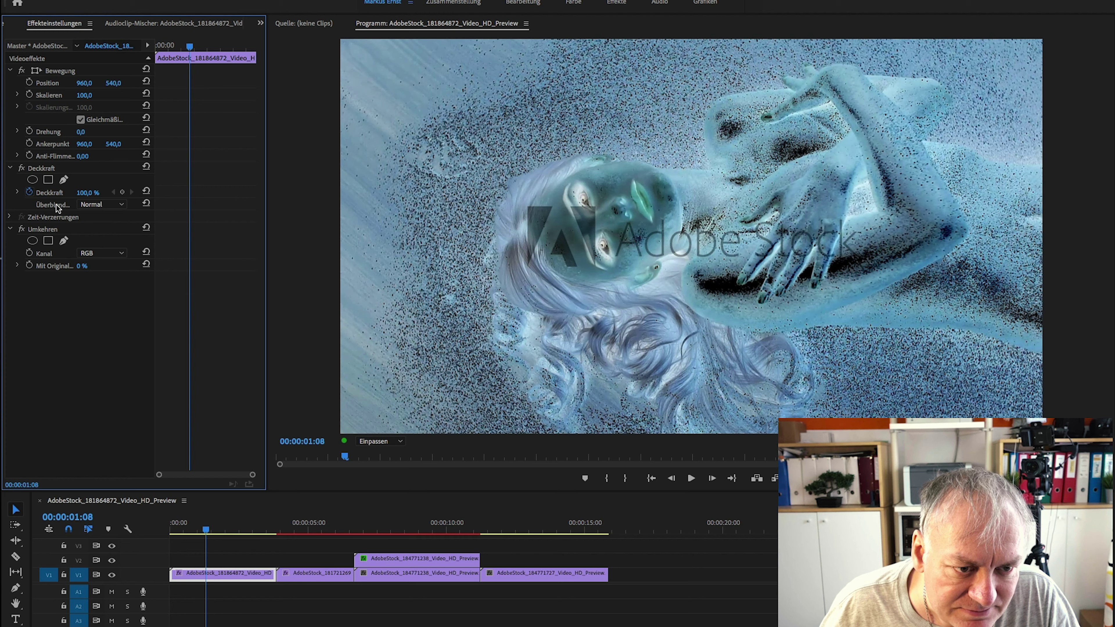
left_click(119, 205)
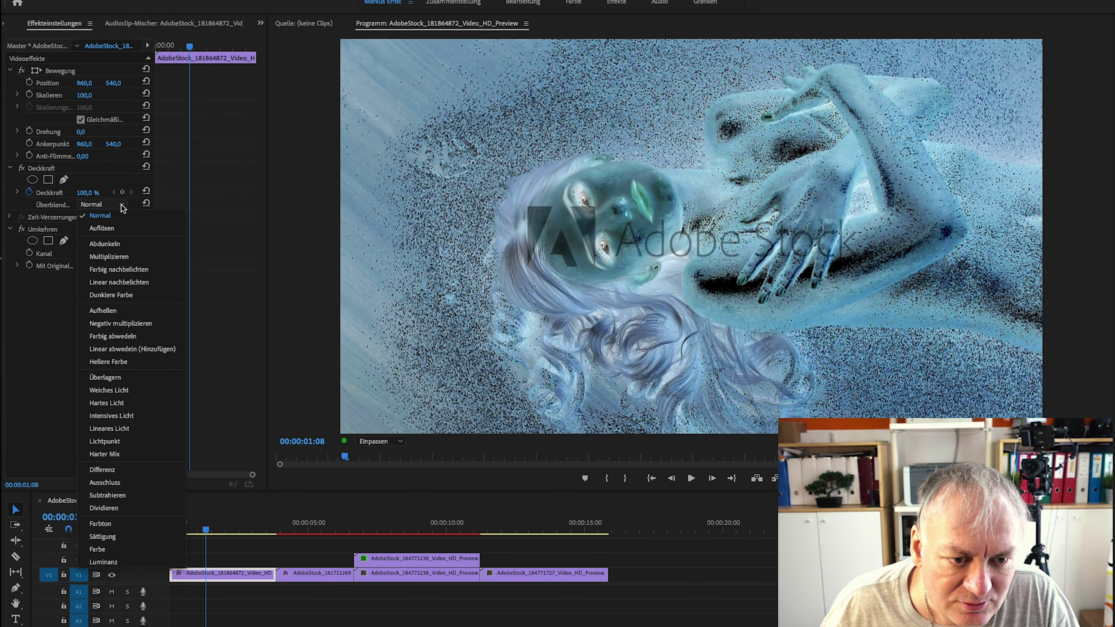
left_click(116, 233)
- Try Umkehren channels Grün, FHS and Luminanz, settle on Rot, blending 39% with original
left_click(101, 252)
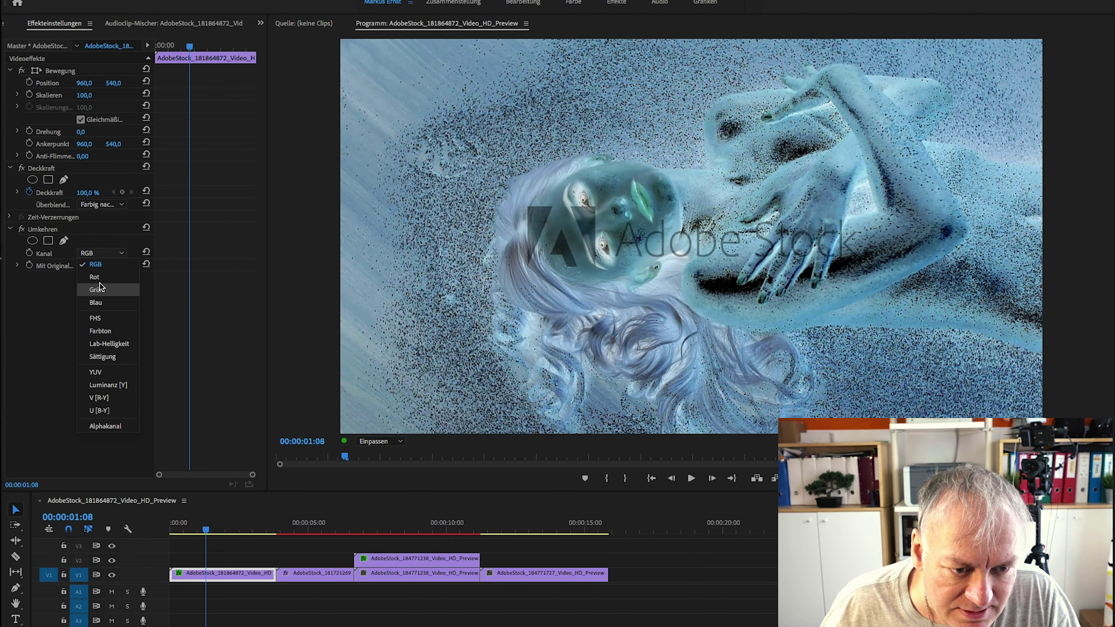
left_click(103, 281)
left_click(123, 254)
left_click(107, 289)
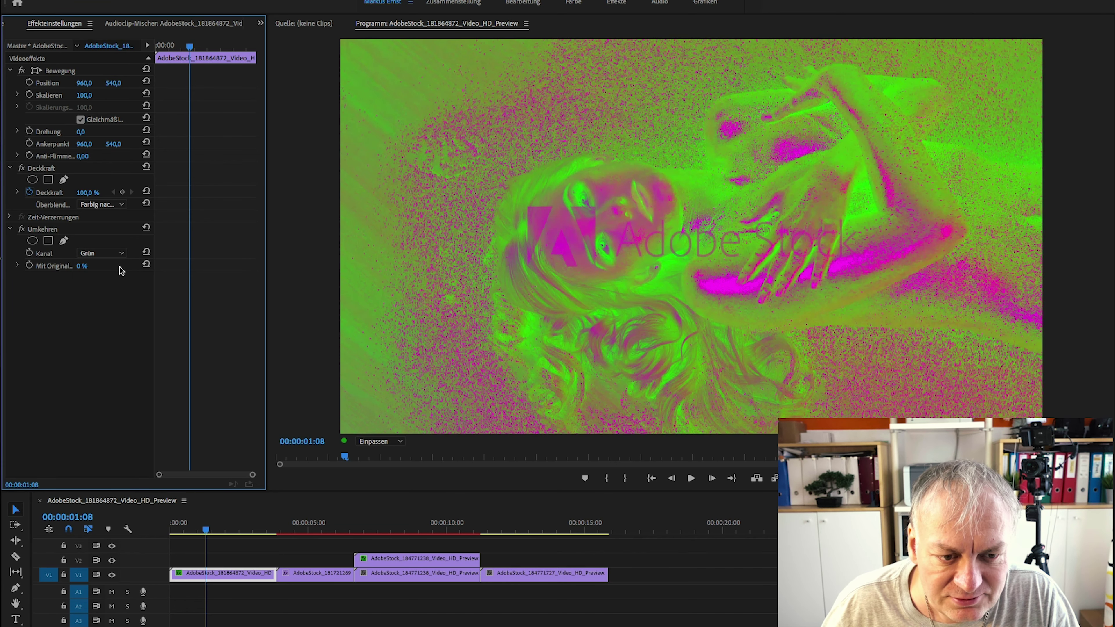
left_click(121, 254)
left_click(111, 315)
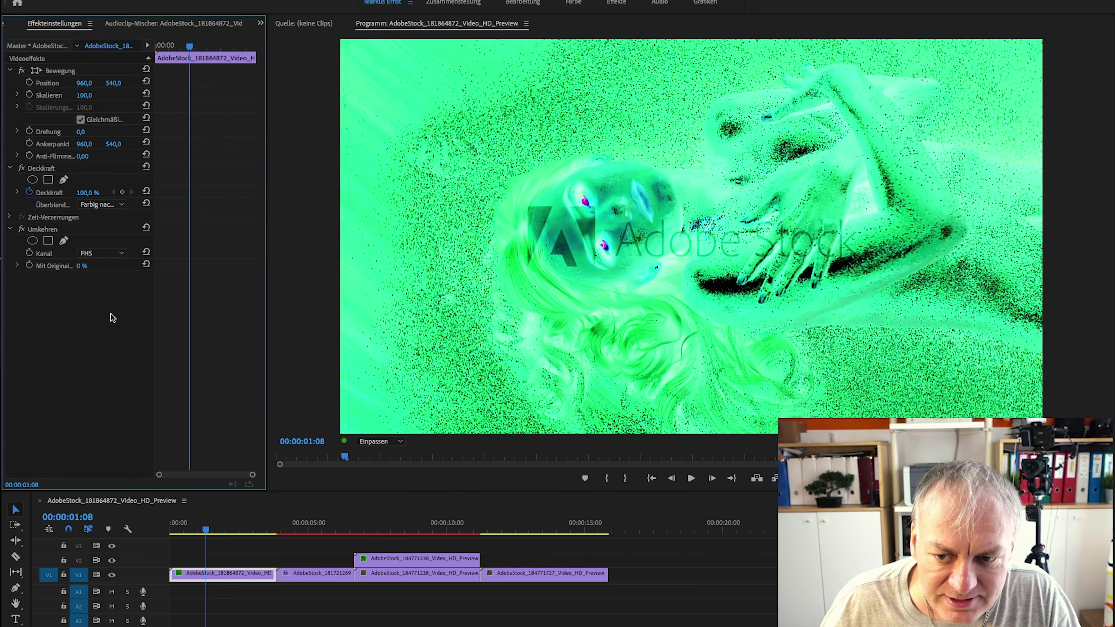
left_click(118, 253)
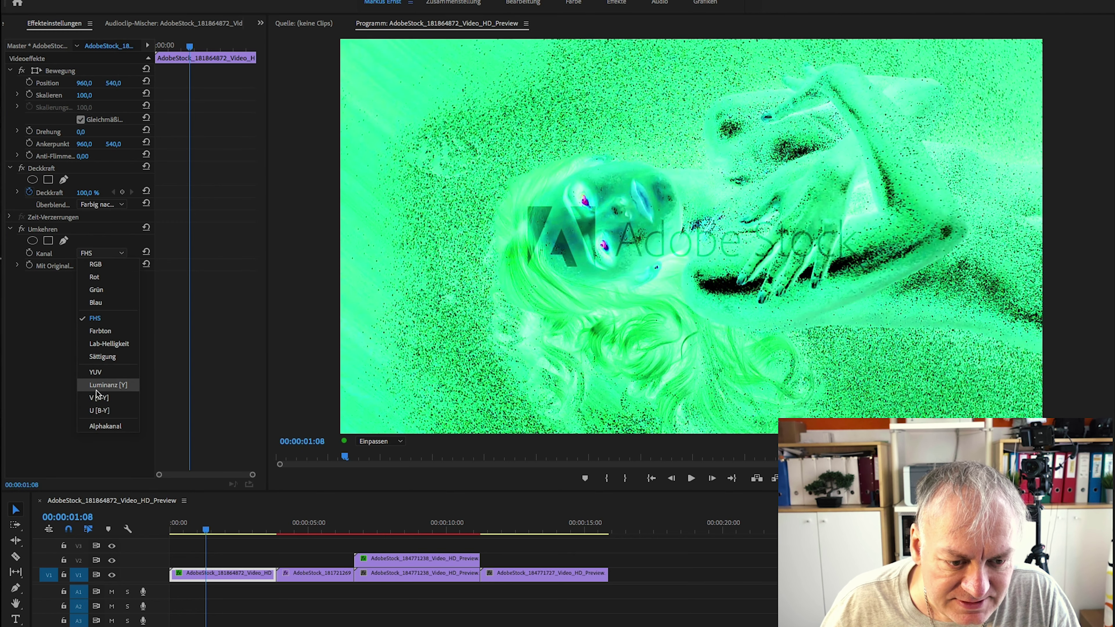
left_click(99, 388)
left_click(123, 254)
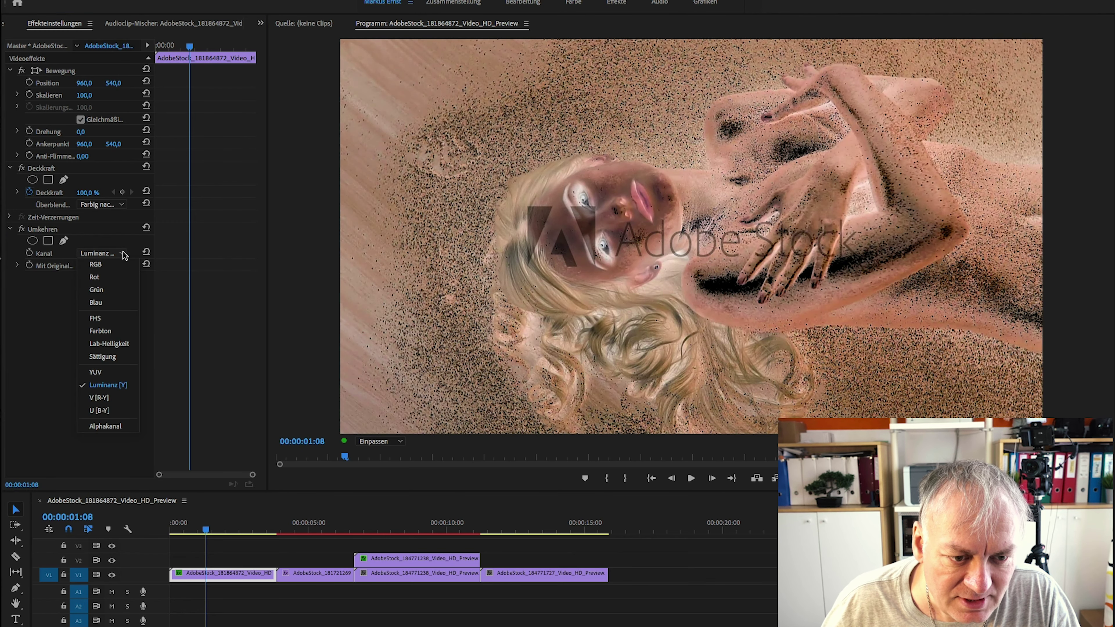
left_click(117, 276)
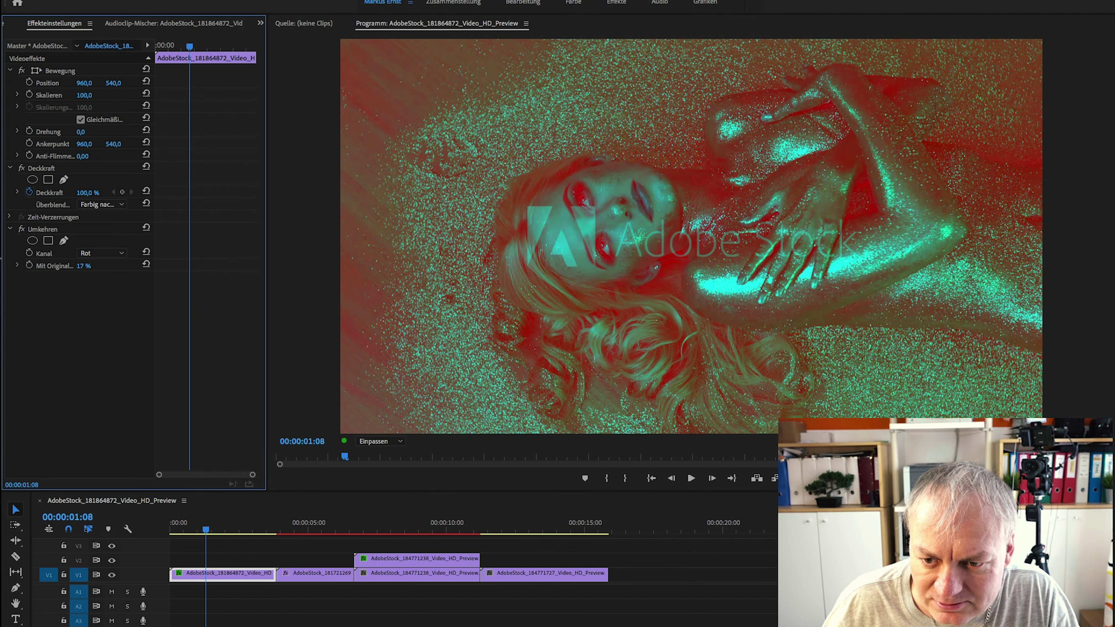
left_click_drag(84, 266, 85, 266)
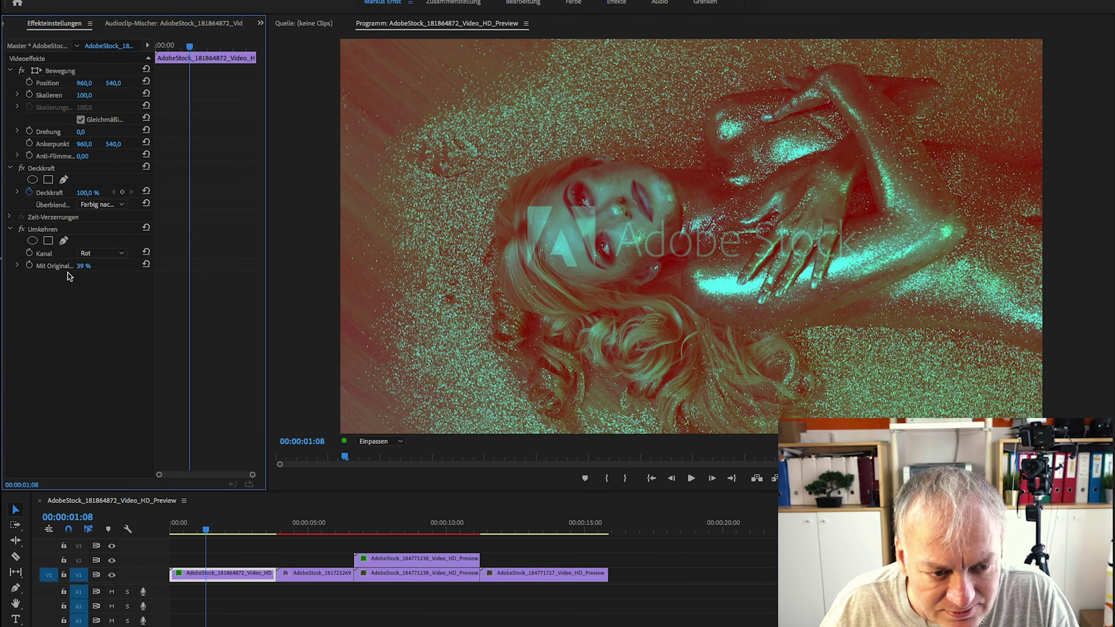
- Try inverting Sättigung and Luminanz, moving Mit Original from 70% down to about 20%
left_click(17, 267)
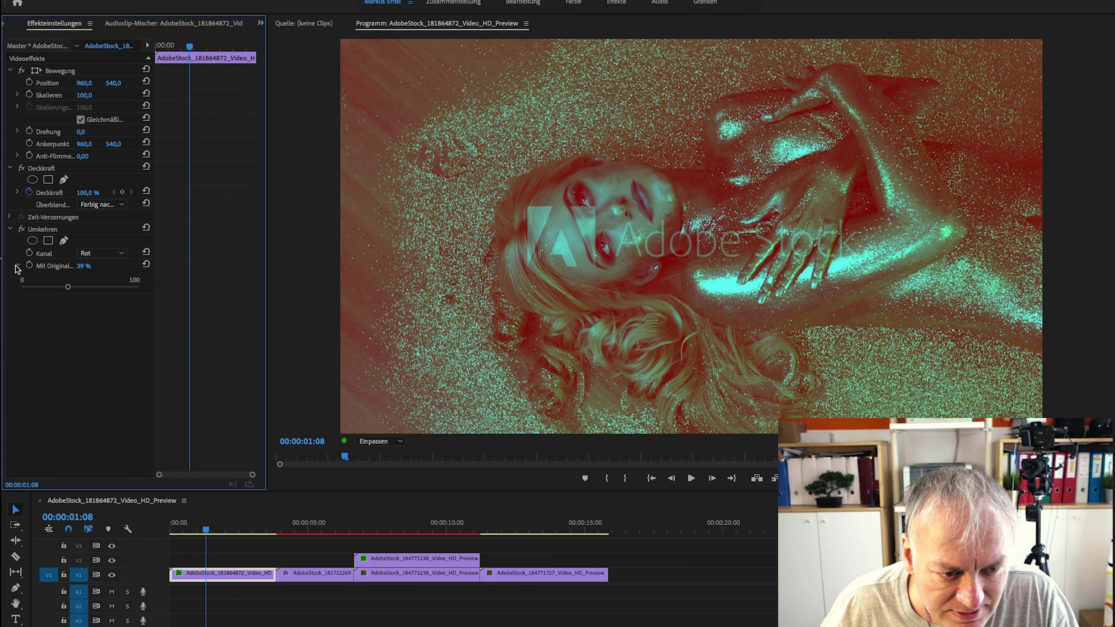
left_click(124, 254)
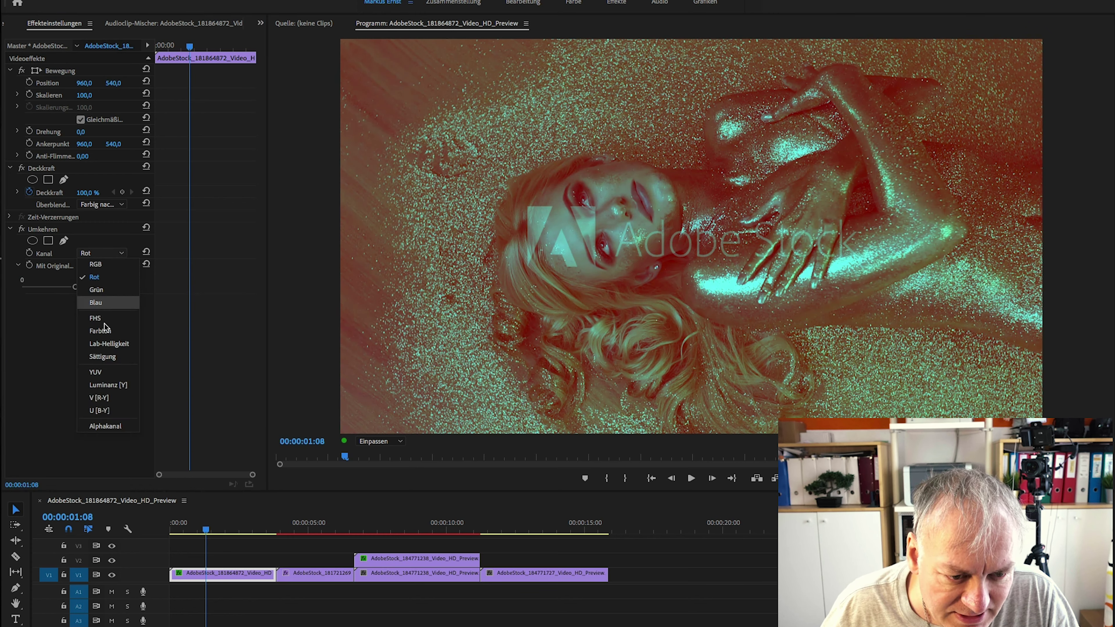
left_click(113, 358)
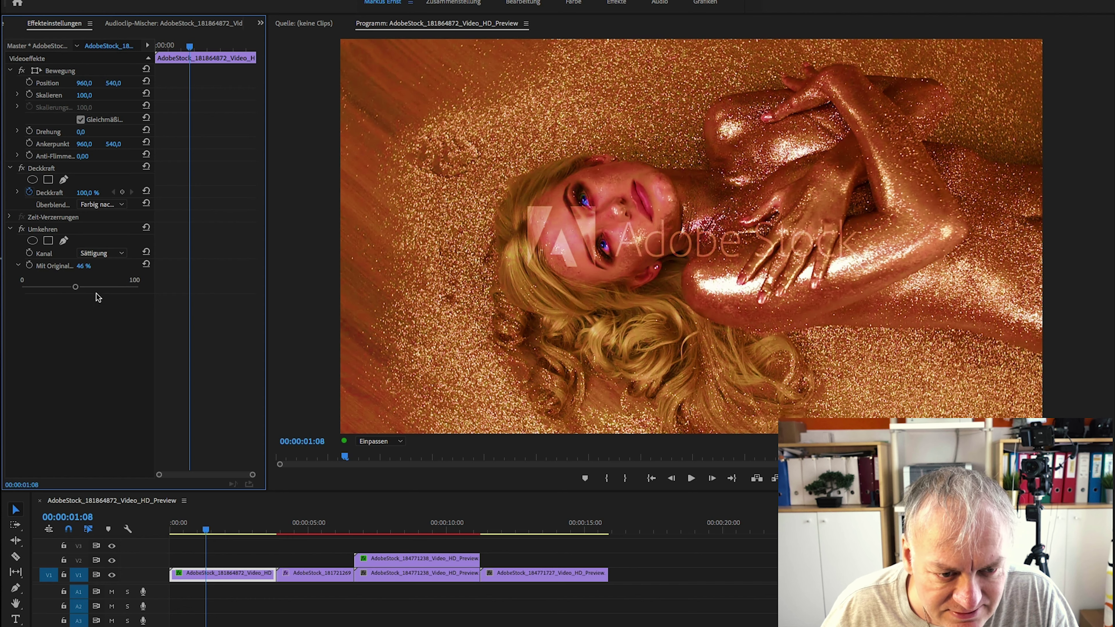
left_click(100, 253)
left_click(105, 386)
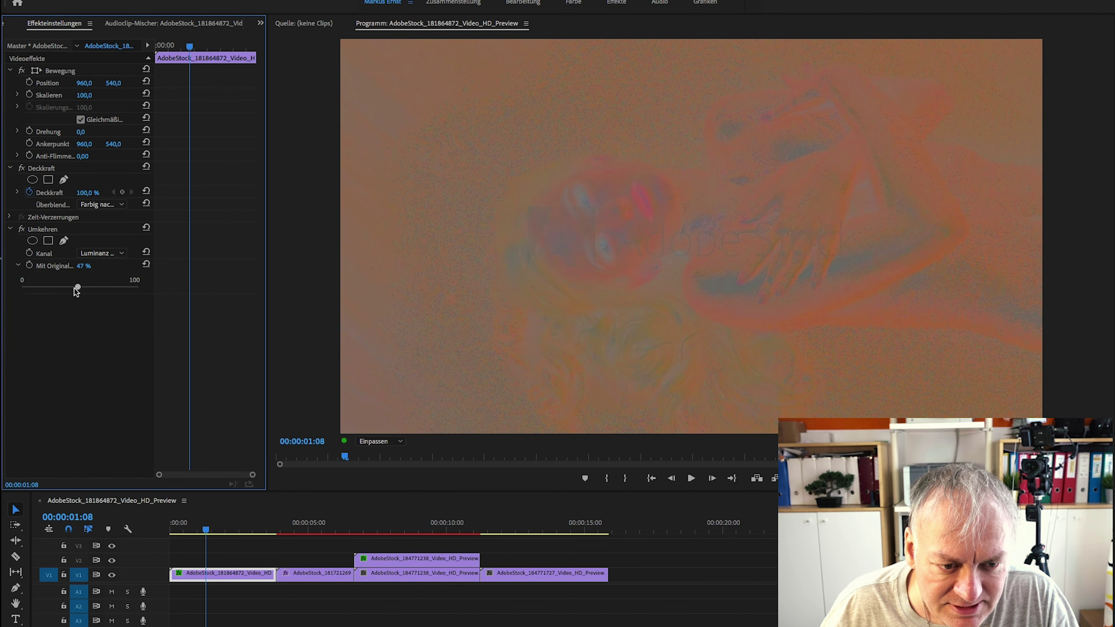
left_click_drag(78, 288, 102, 287)
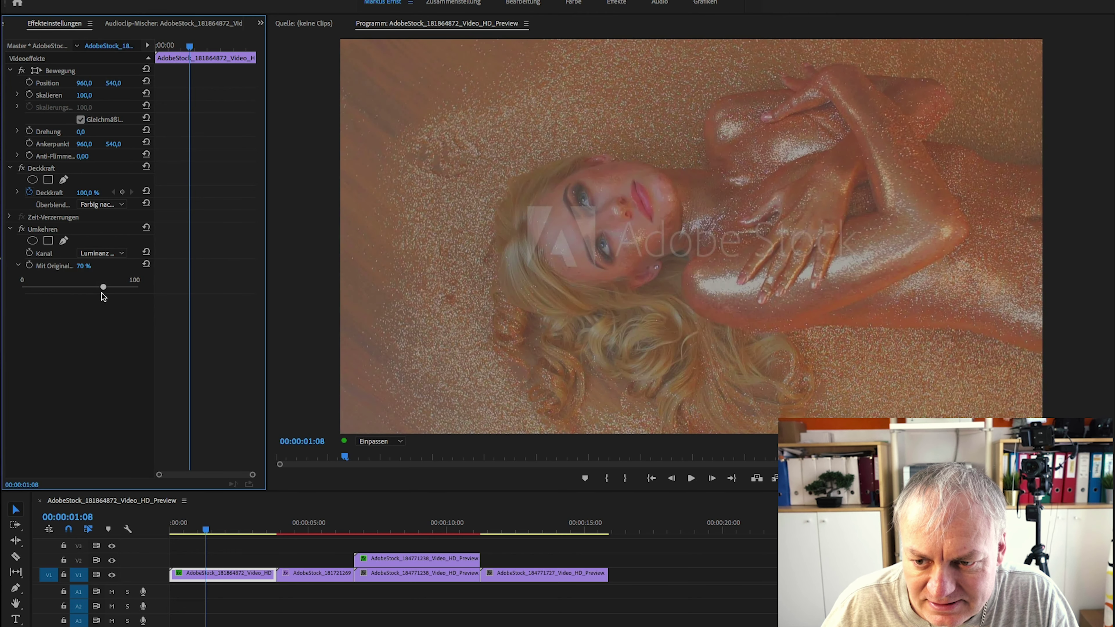
left_click_drag(102, 293, 45, 291)
- Switch Umkehren to the Blau channel after trying Alphakanal, mixing 45% with the original
left_click(120, 254)
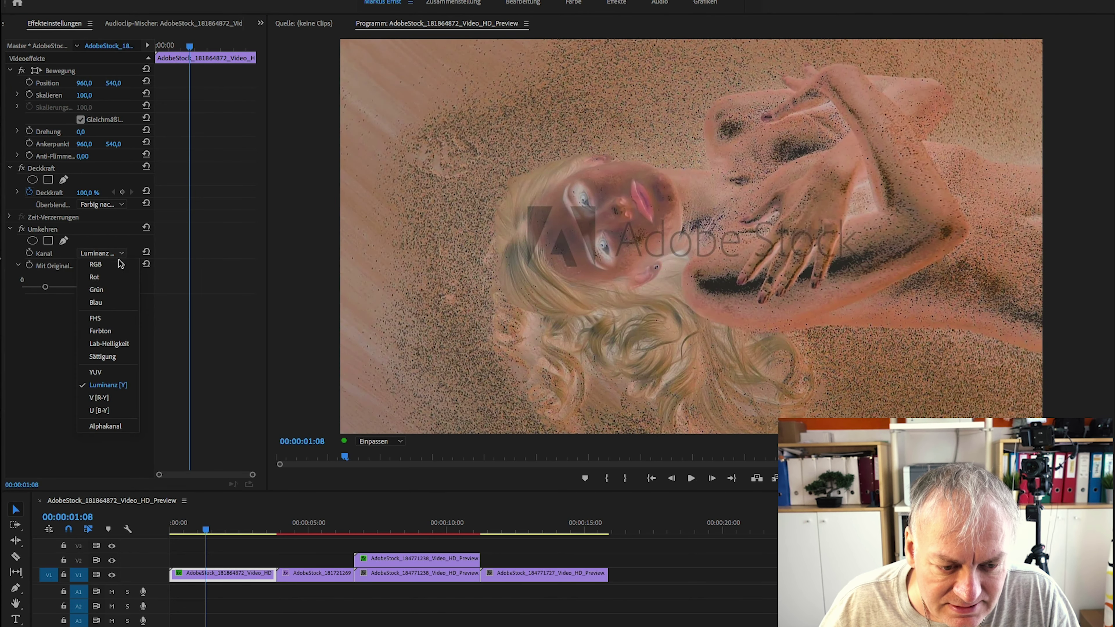
left_click(114, 428)
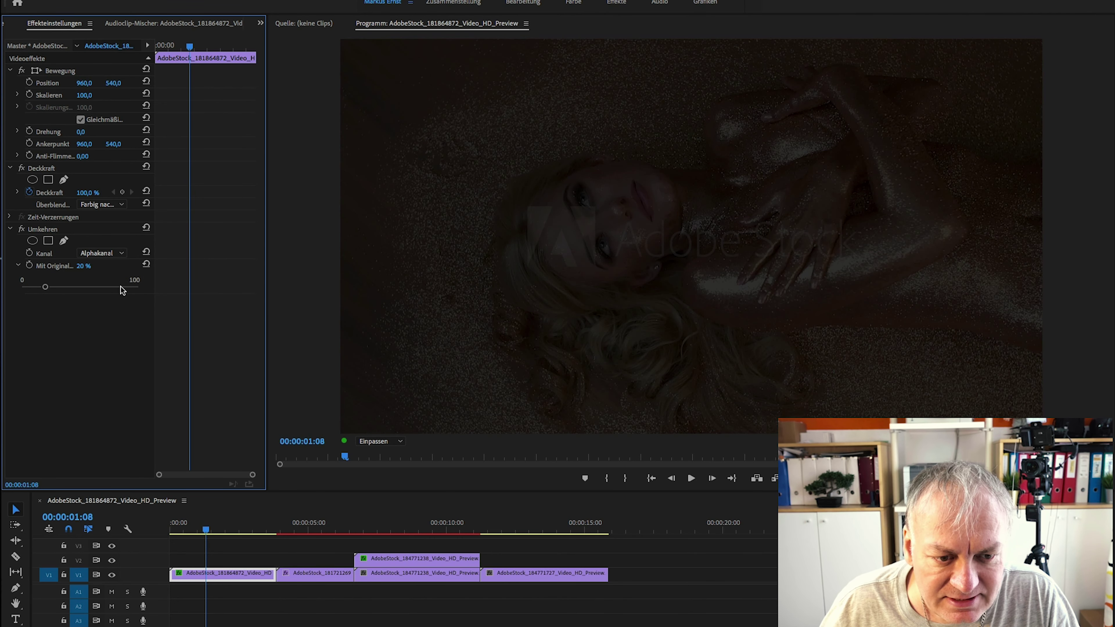
left_click(121, 253)
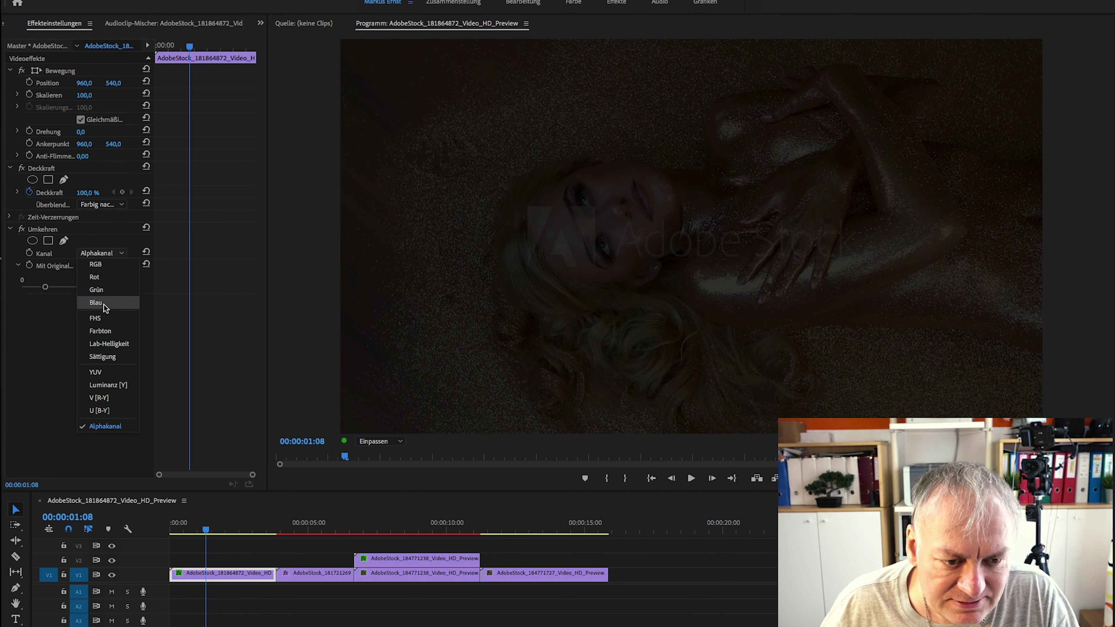
left_click(104, 304)
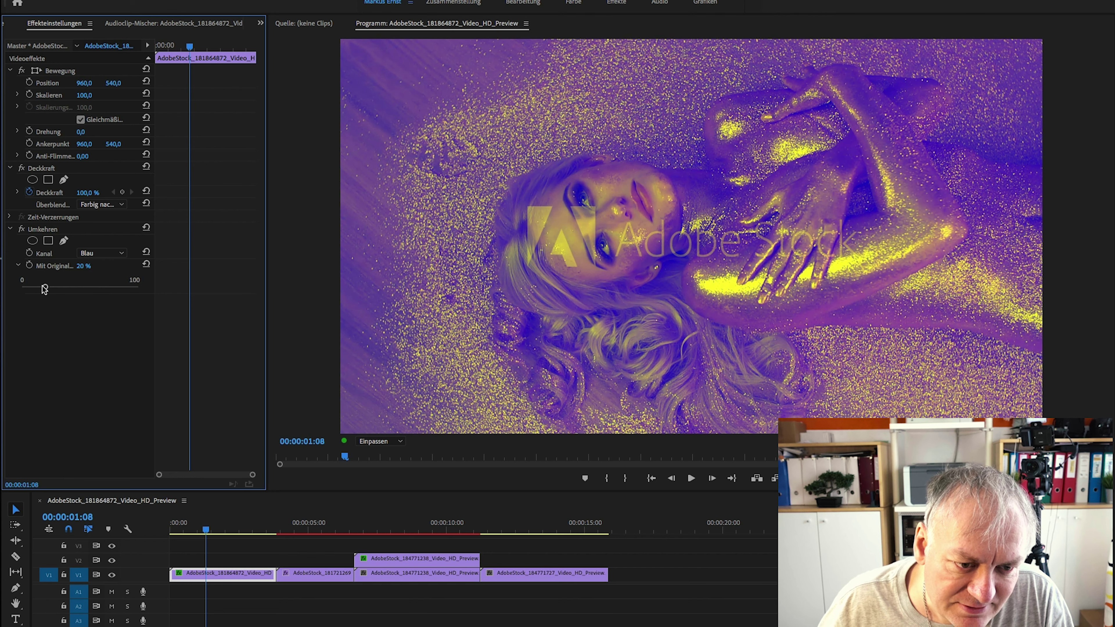
left_click_drag(45, 287, 76, 288)
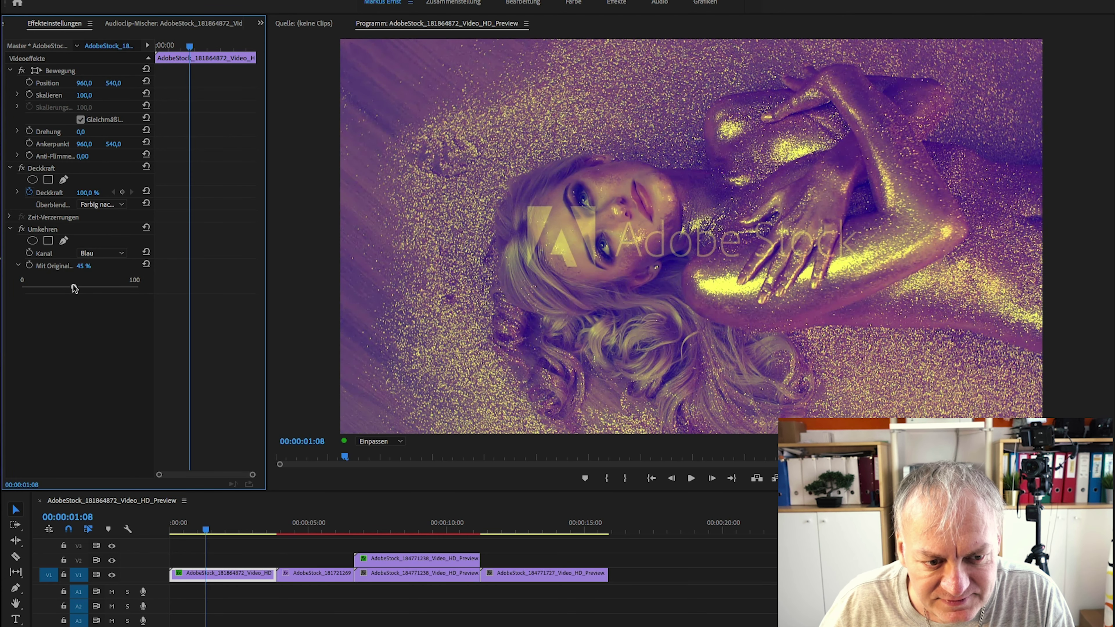
- Scrub through the first clip to preview its 47 % blended purple look, then jump to the third clip
left_click(178, 530)
mouse_move(178, 529)
left_mouse_down()
mouse_move(261, 533)
mouse_move(203, 535)
left_mouse_up()
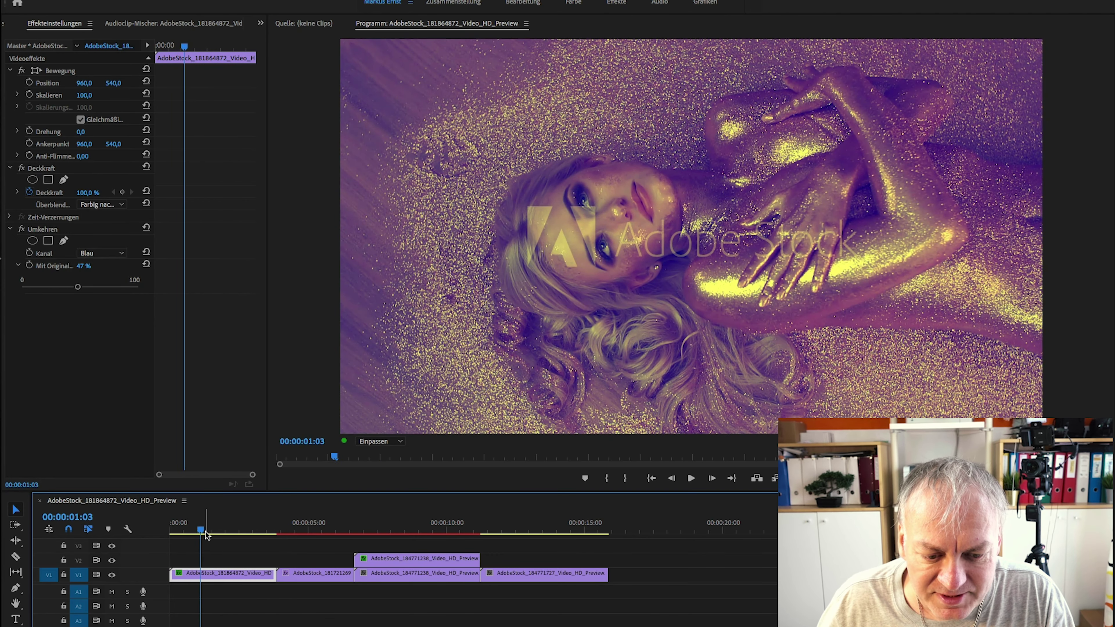
left_click(382, 532)
- Review the third clip and the second clip's gradient, save with Ctrl+S, and return to the first clip
left_click_drag(385, 534, 369, 535)
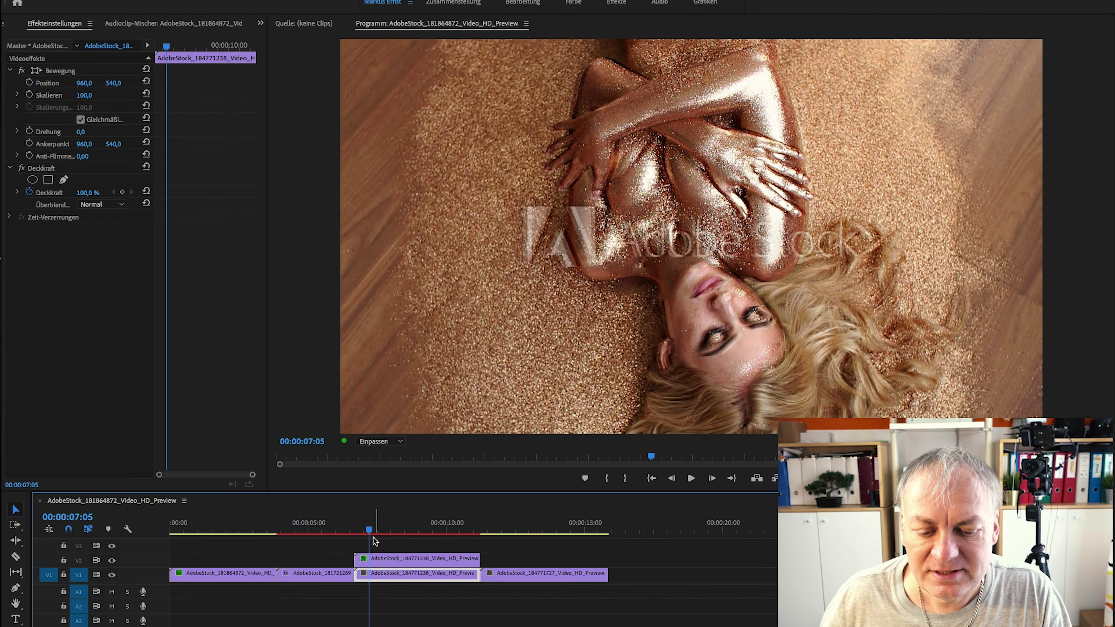
left_click_drag(369, 535, 302, 538)
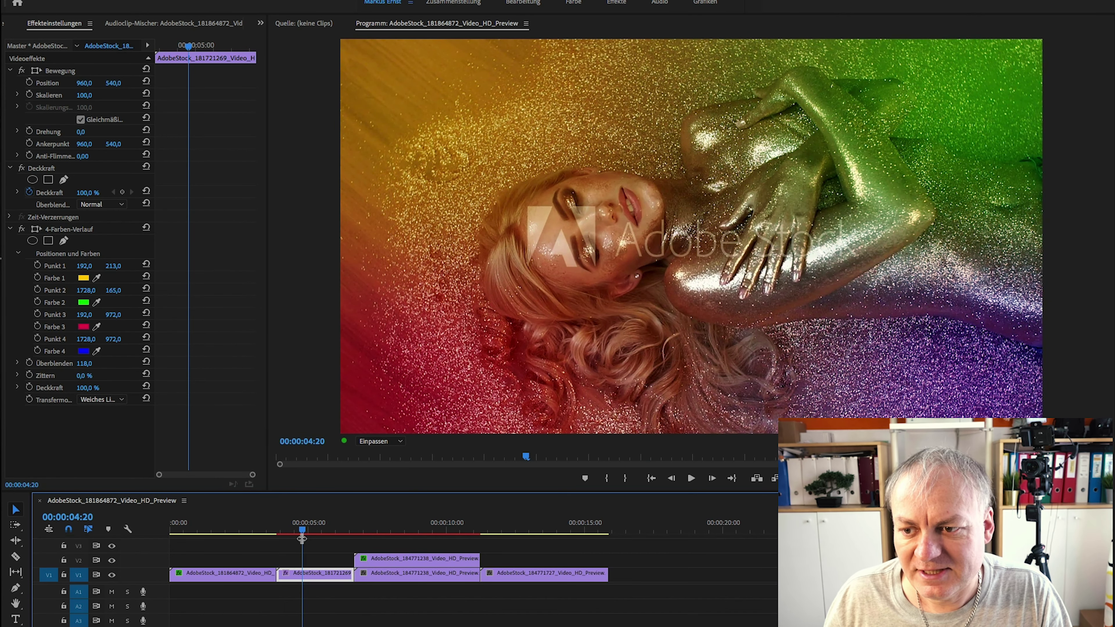
key("ctrl+s")
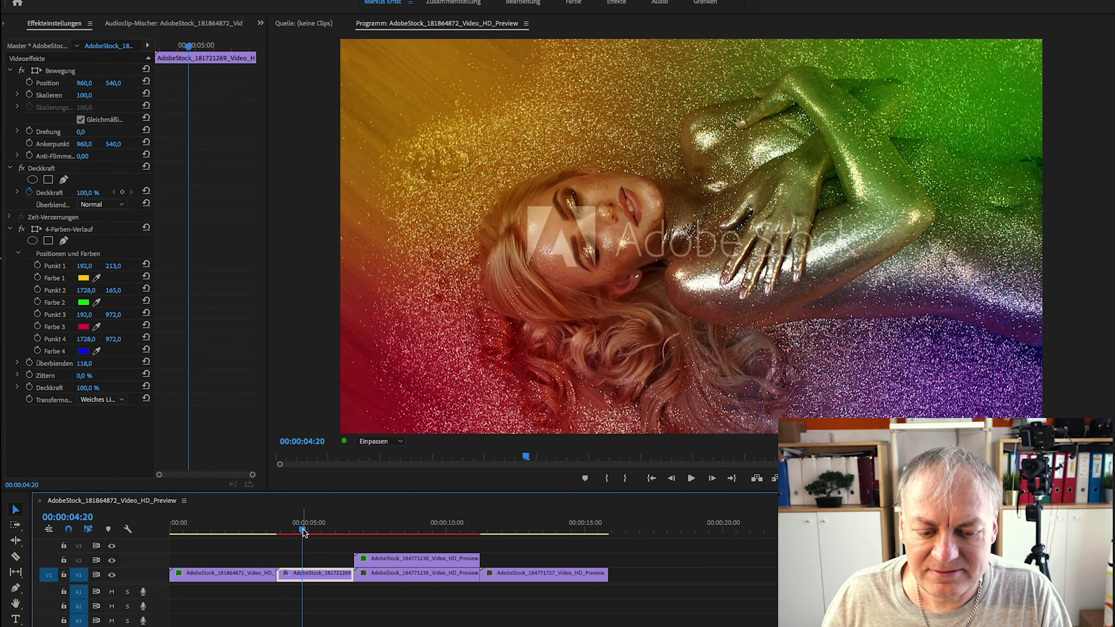
mouse_move(304, 532)
left_mouse_down()
mouse_move(195, 538)
mouse_move(278, 533)
mouse_move(219, 532)
left_mouse_up()
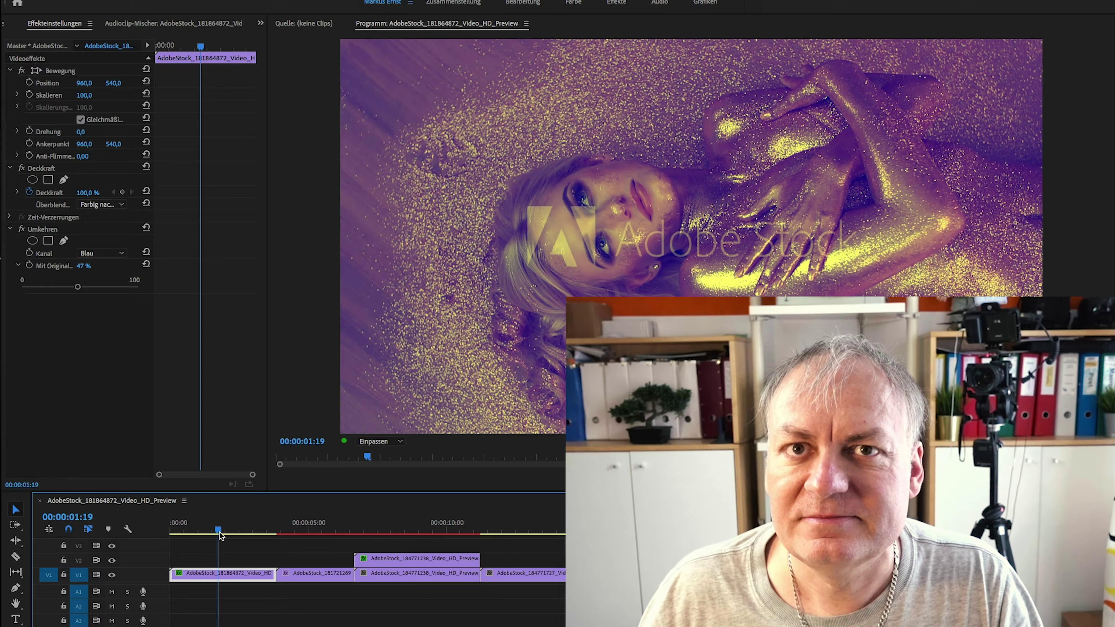